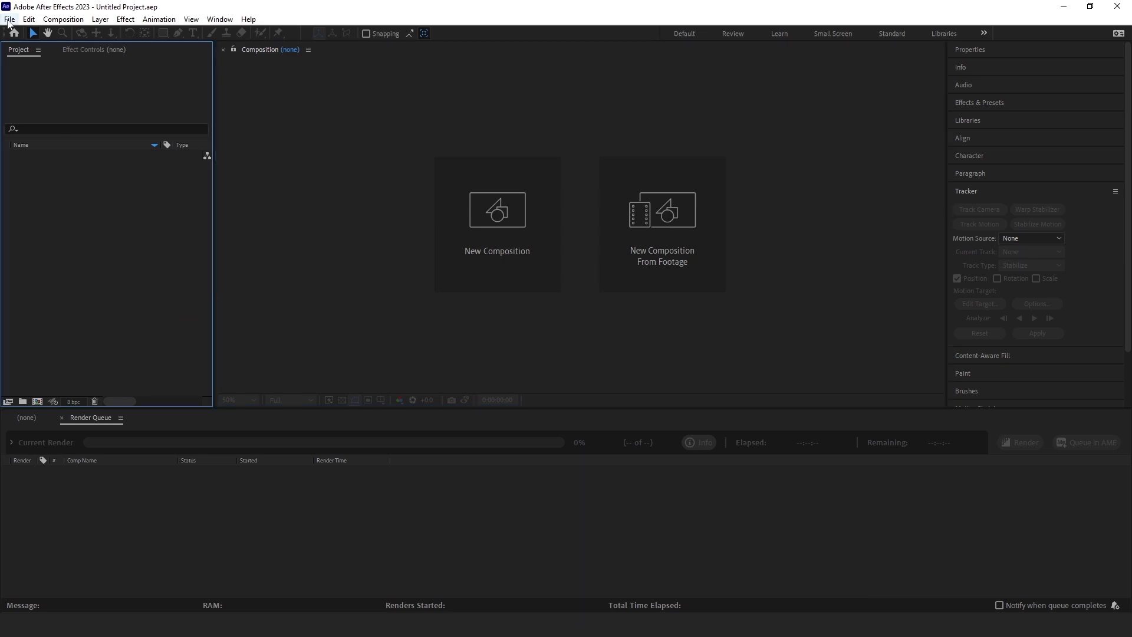
- Import Ground Track.mp4 from Tracking > Footage, with the filter showing All File Formats
click(10, 19)
click(27, 46)
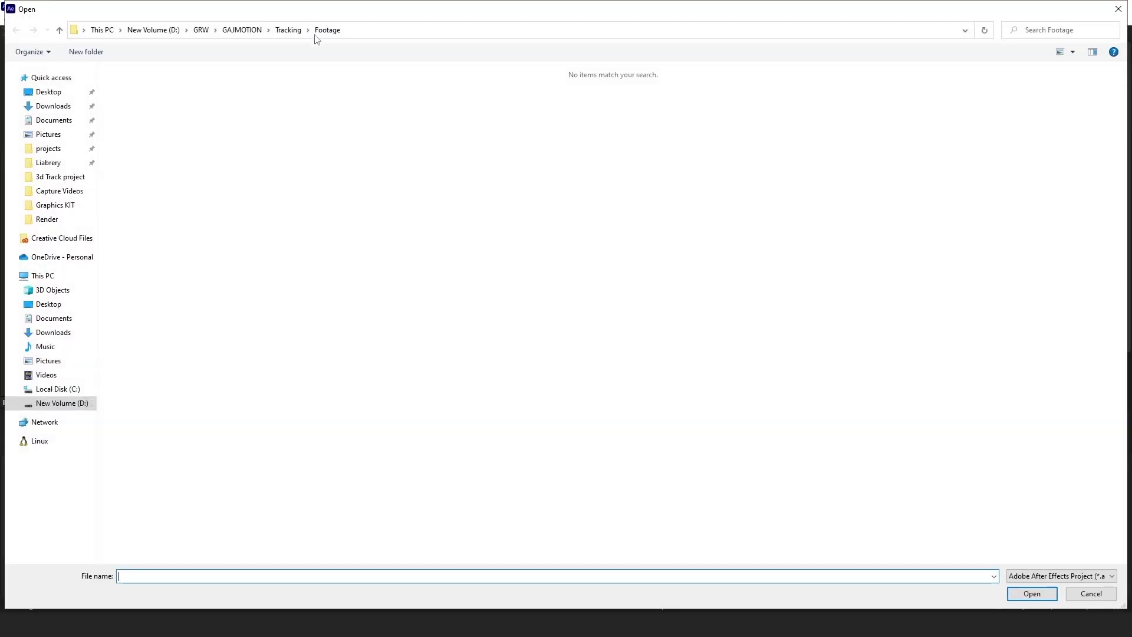
click(288, 30)
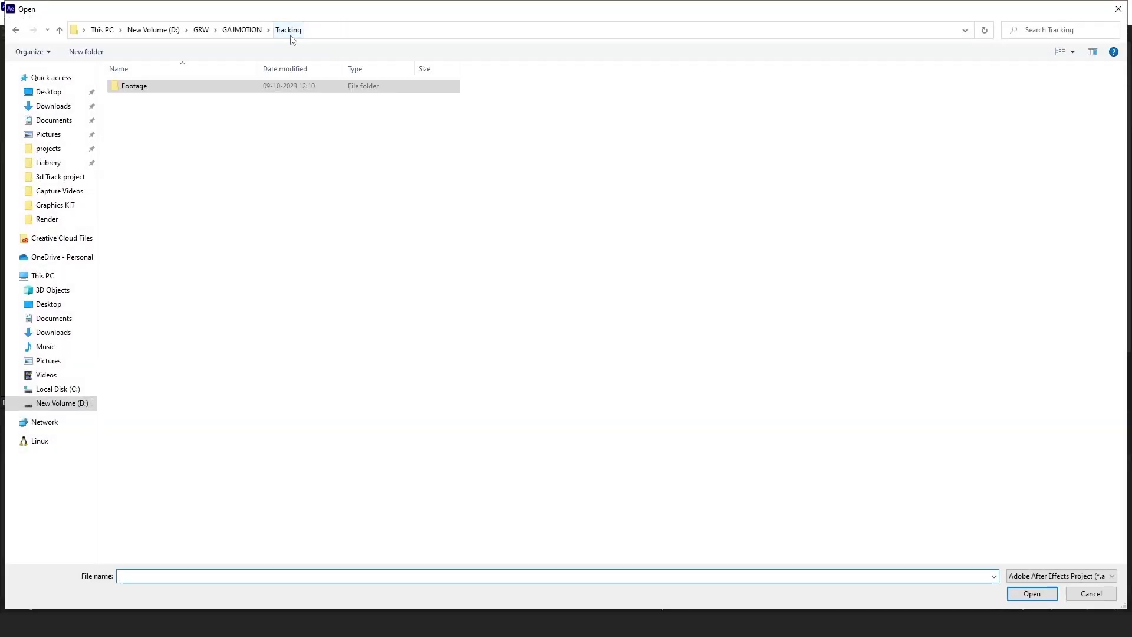
double_click(146, 87)
click(1061, 575)
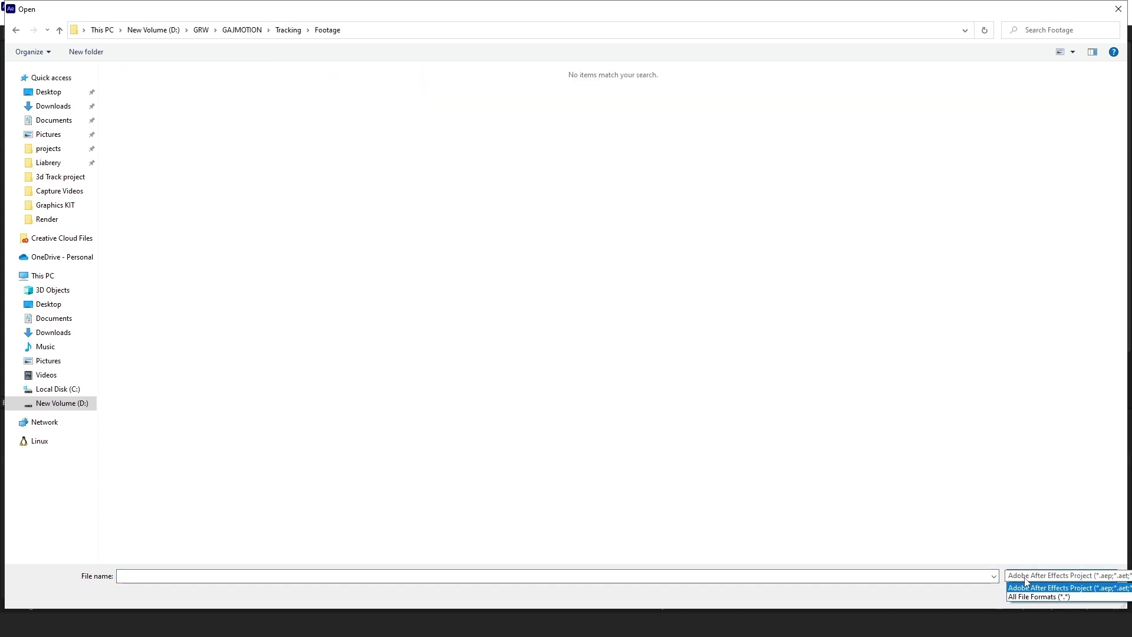
click(1037, 595)
click(138, 104)
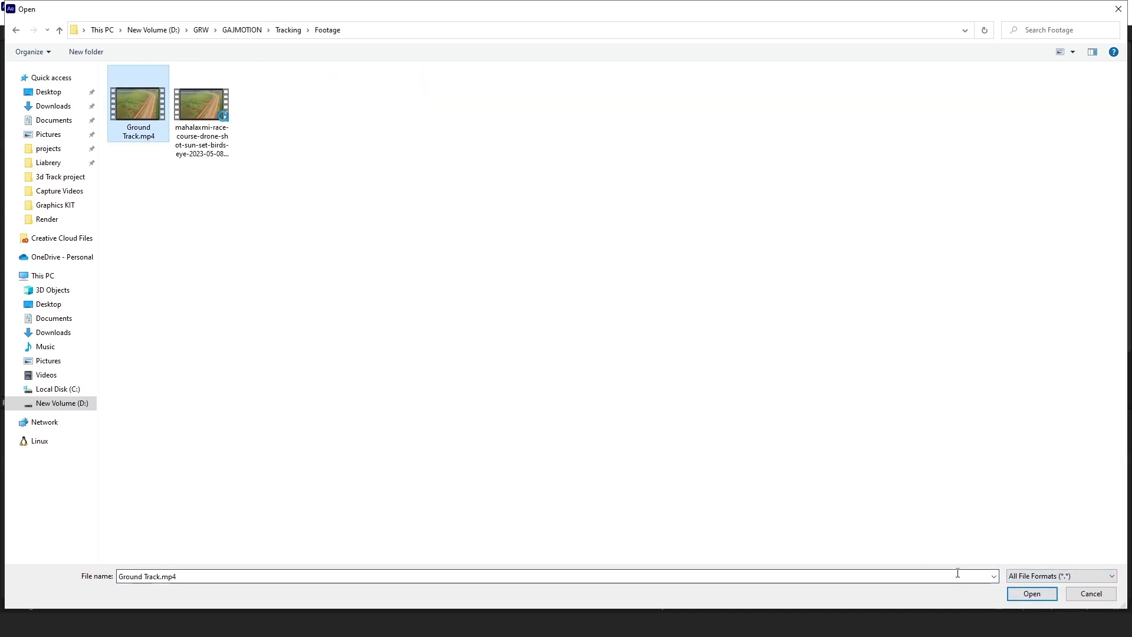
key(Return)
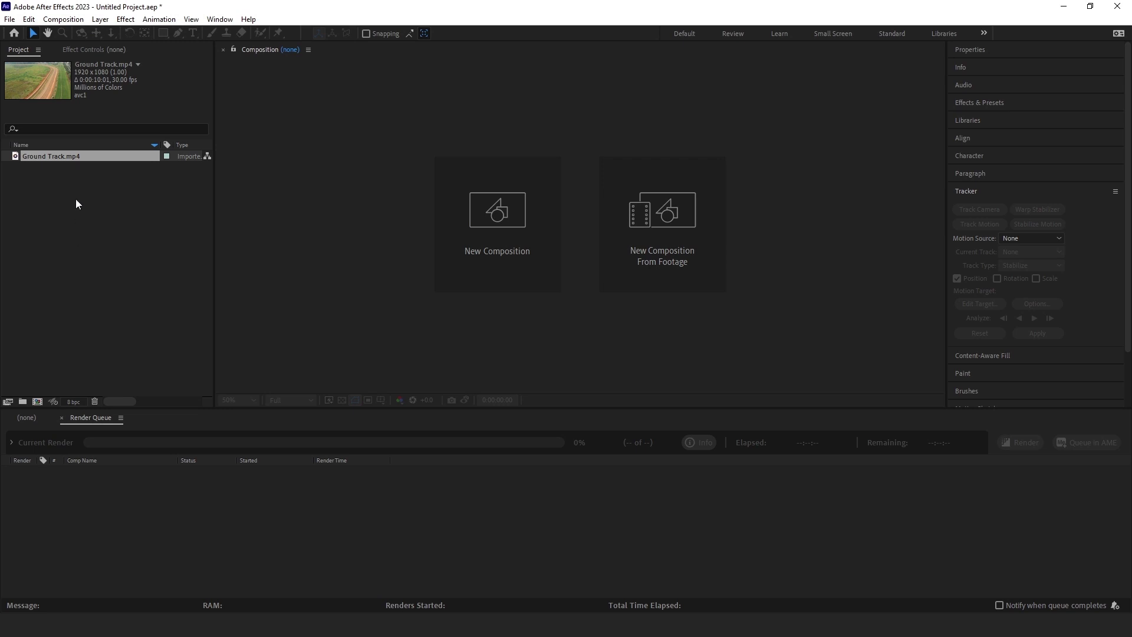
- Build a Ground Track comp from the footage, preview and scrub it, then run Track Camera
drag(55, 157, 37, 401)
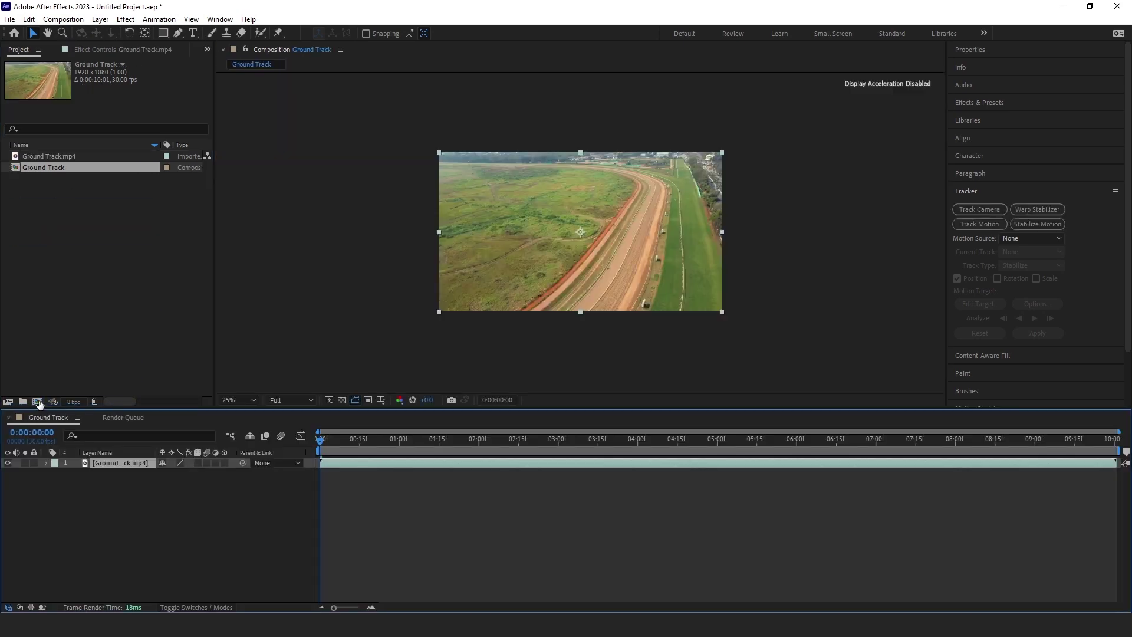
key(space)
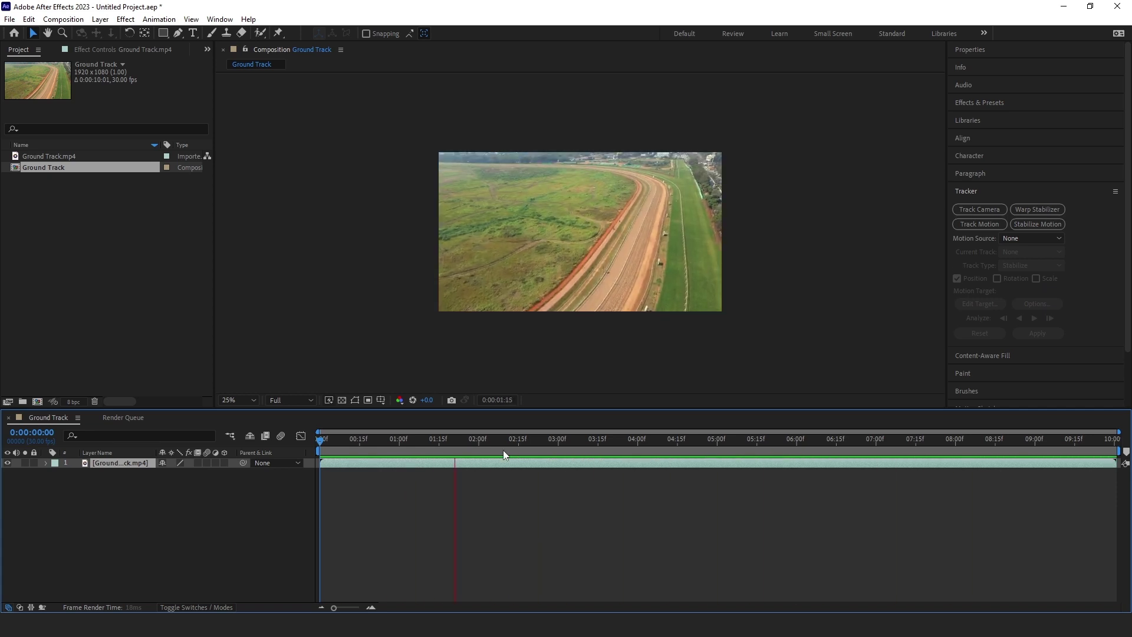
click(691, 452)
drag(699, 457, 275, 417)
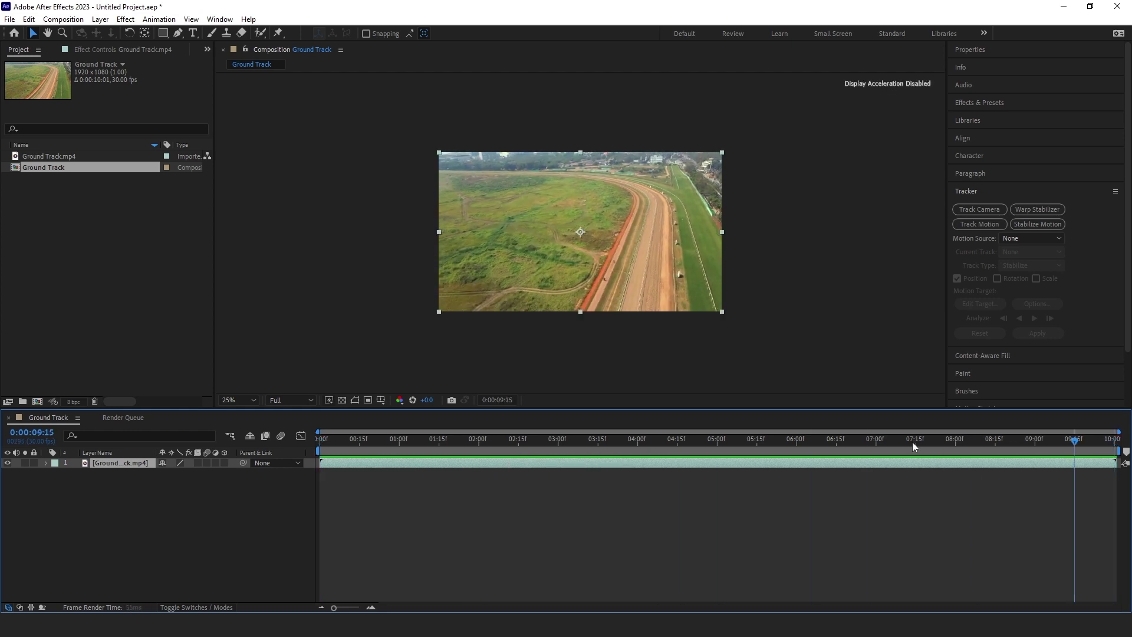
click(404, 503)
click(374, 465)
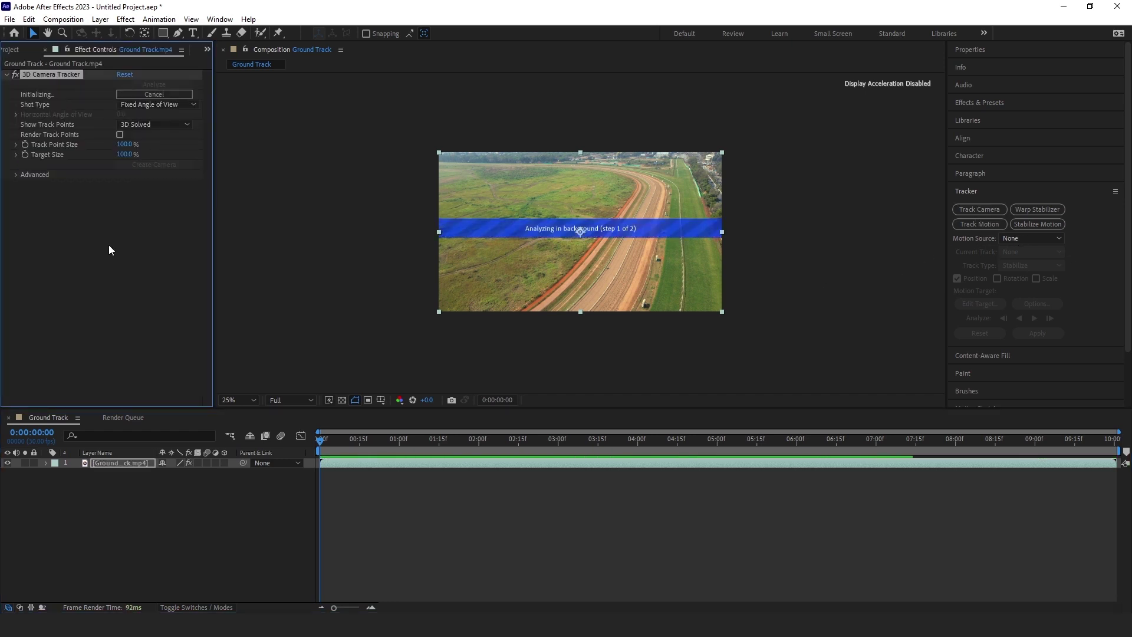
- Fit the comp to the viewer, let the camera solve finish, and scrub to check points
click(266, 208)
key(shift+slash)
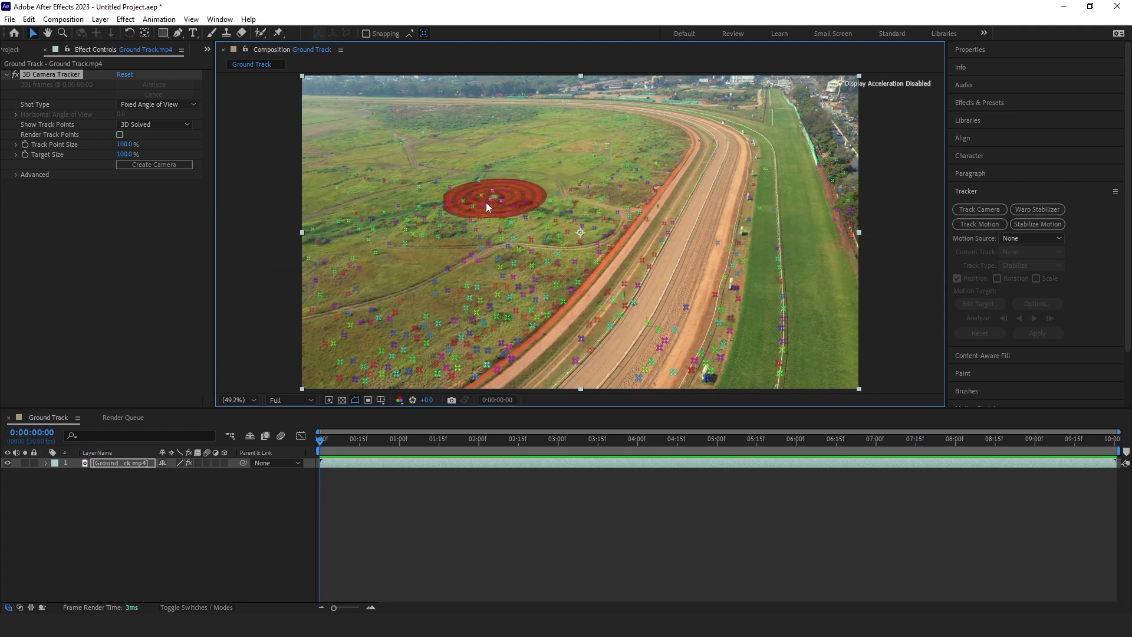
drag(323, 443, 1114, 444)
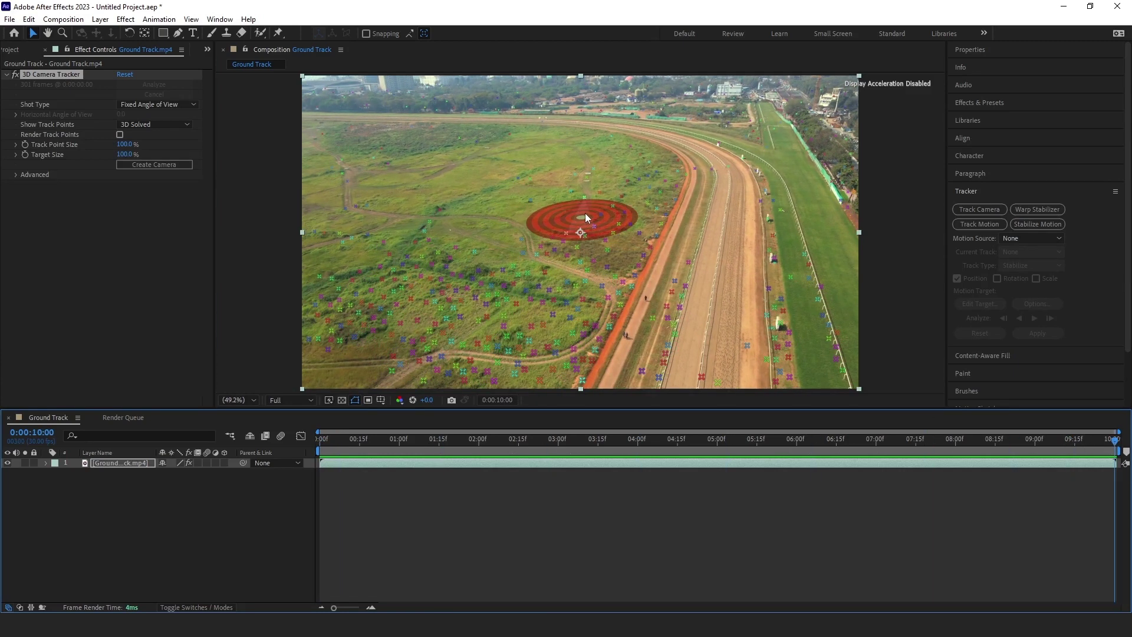
- Set the ground plane and origin on track points in the grass field
click(461, 292)
right_click(460, 292)
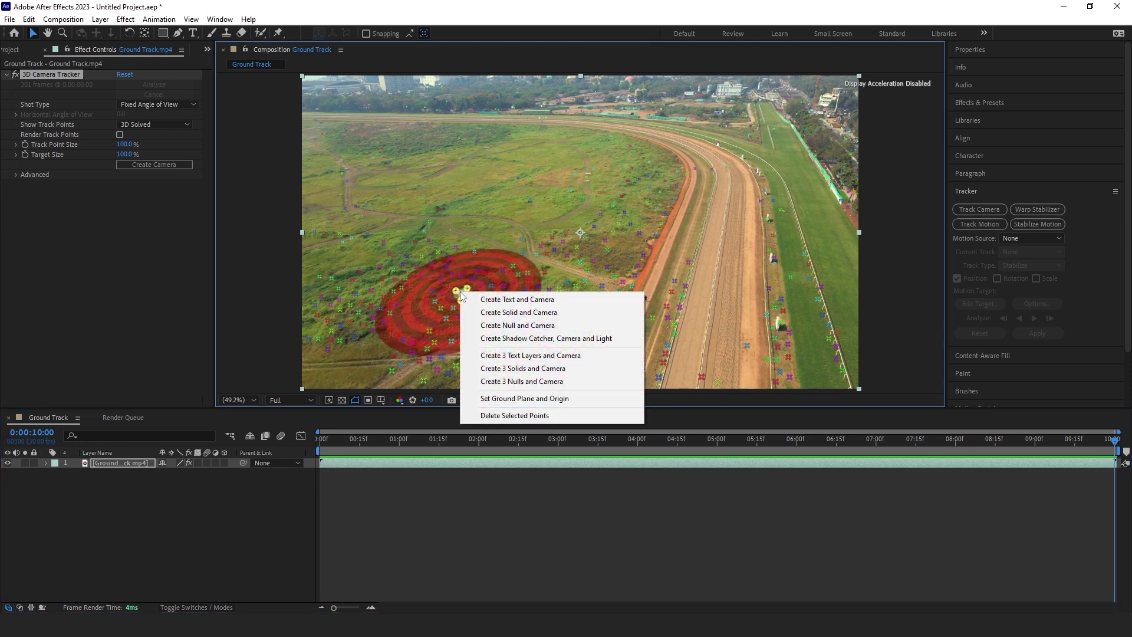
click(549, 398)
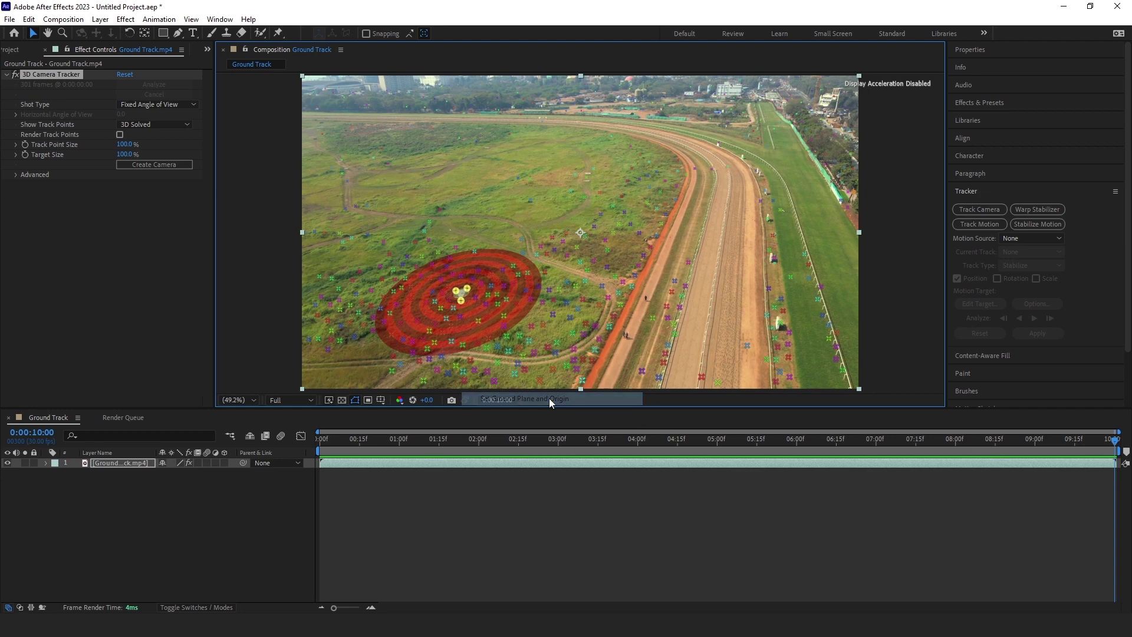
- Create a tracked TEXT layer with a 3D Tracker Camera and select it
right_click(470, 289)
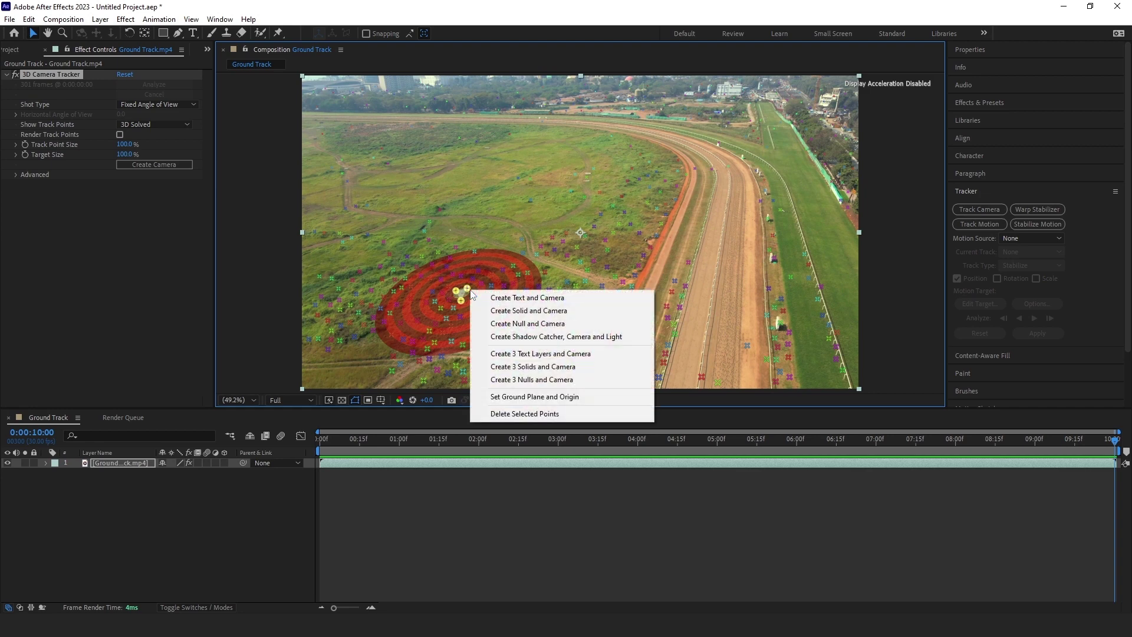
click(527, 298)
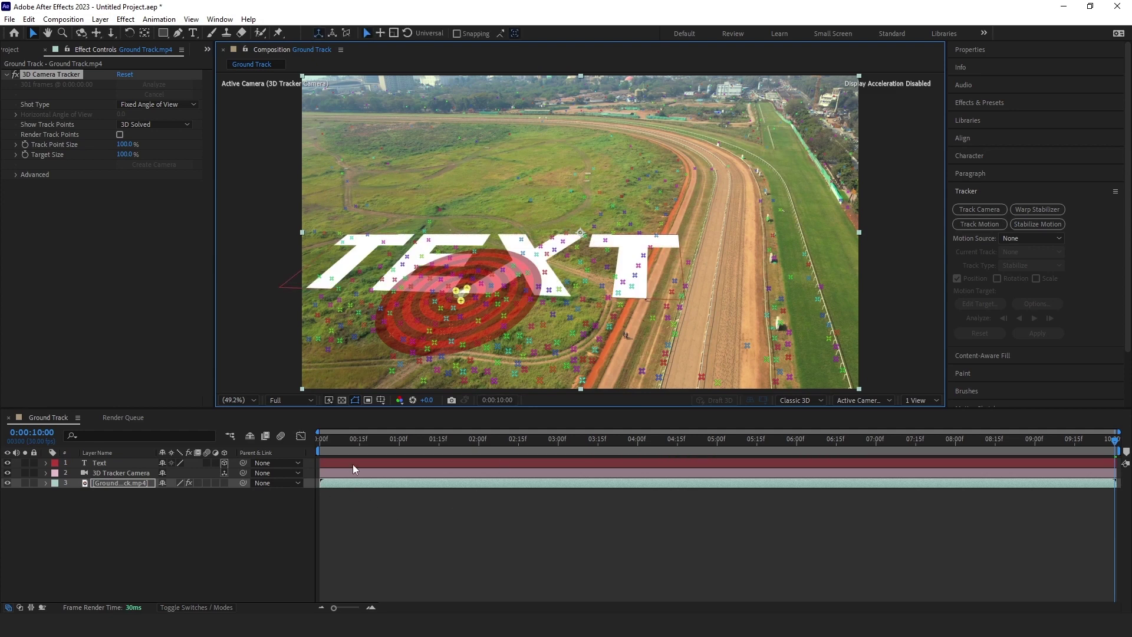
click(352, 464)
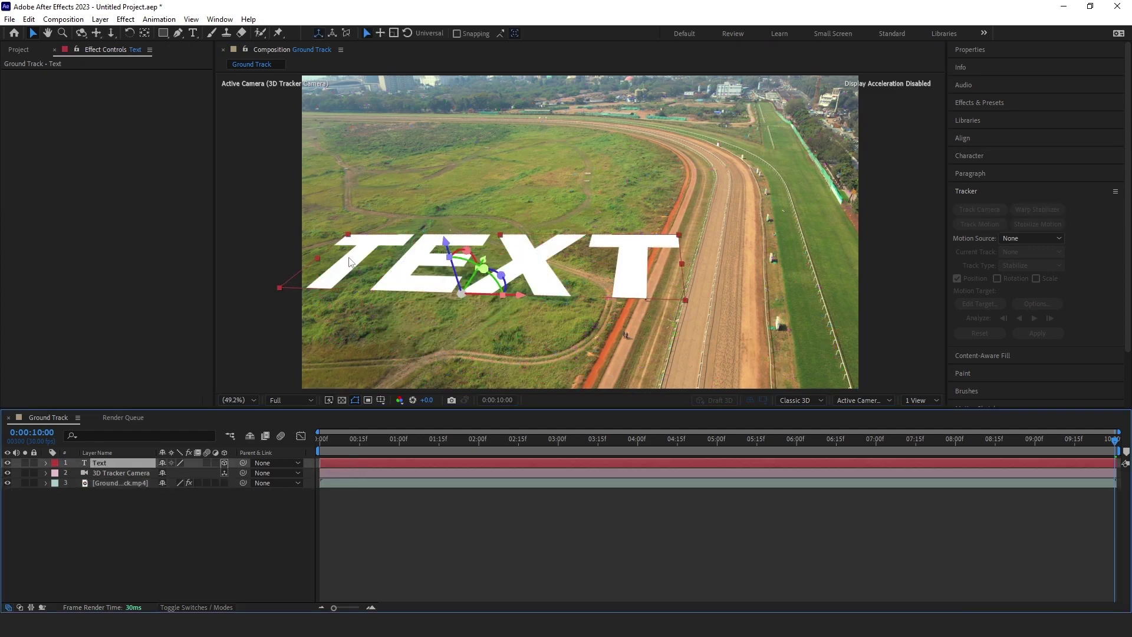
- Rotate TEXT upright, trying a smaller scale and undoing it back to 1479.5
drag(459, 249, 436, 298)
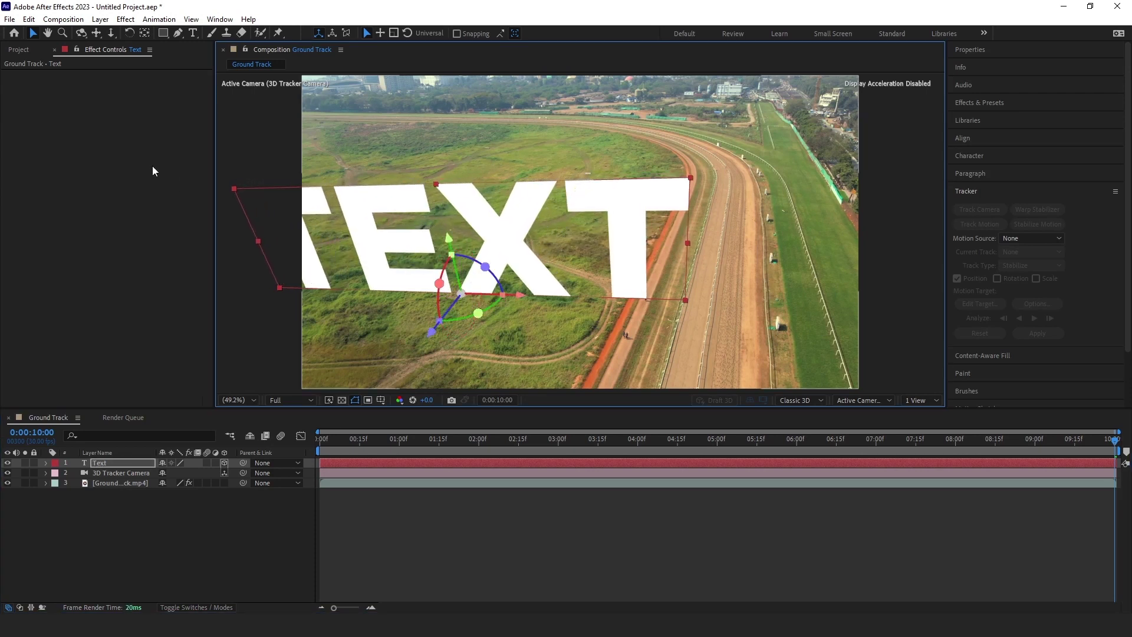
key(s)
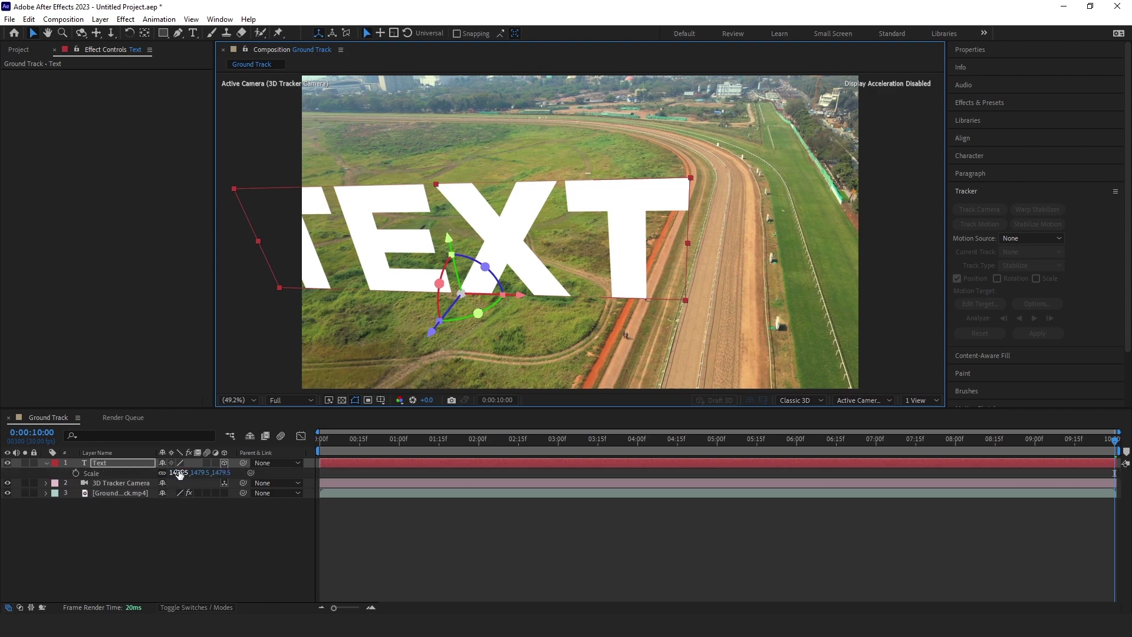
drag(180, 474, 3, 502)
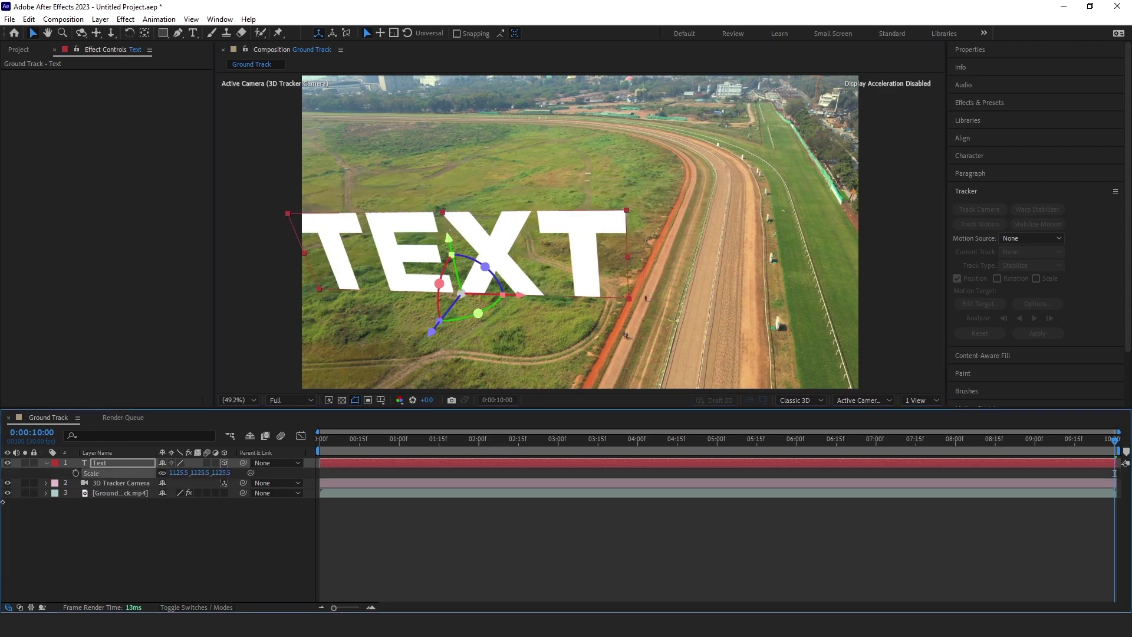
key(ctrl+z)
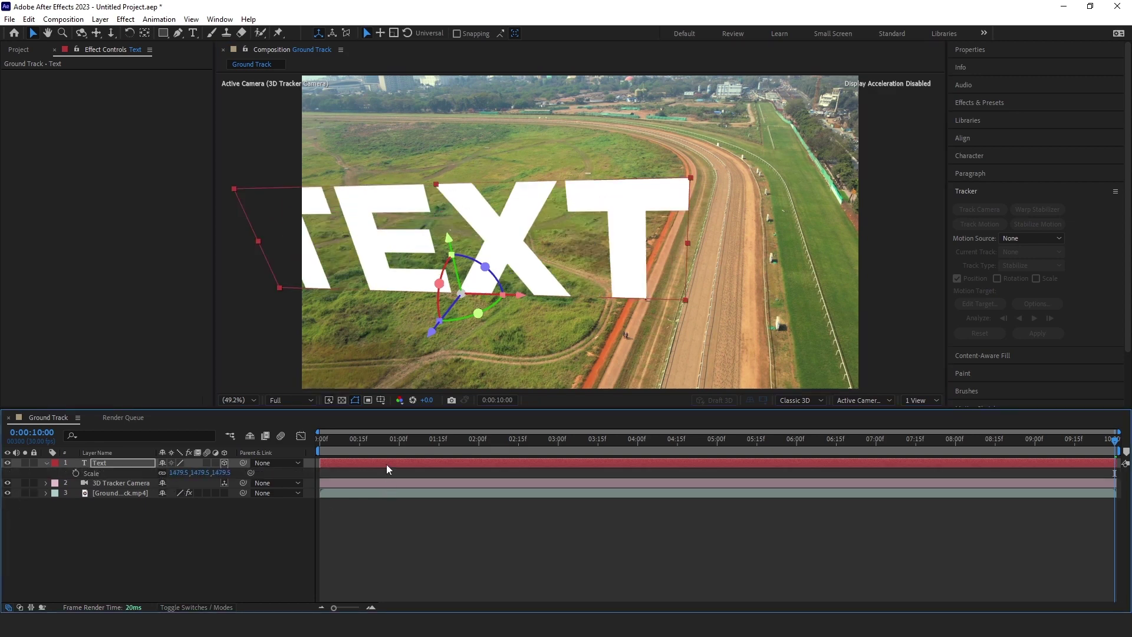
- Reduce the TEXT font size to 36 px
double_click(387, 468)
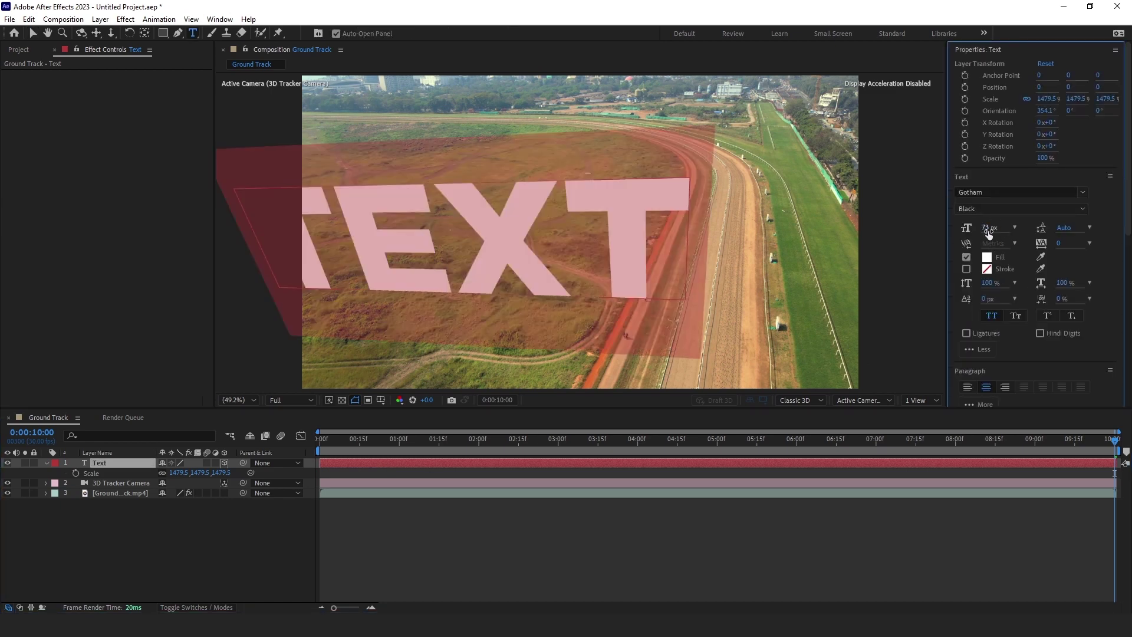
drag(983, 229, 964, 230)
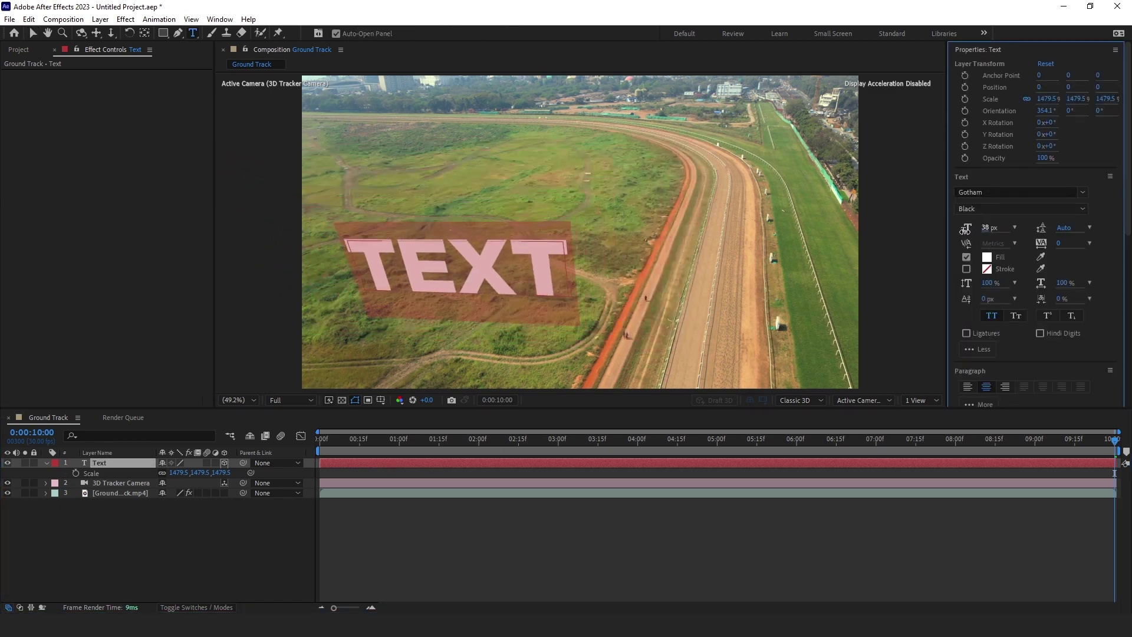
click(411, 529)
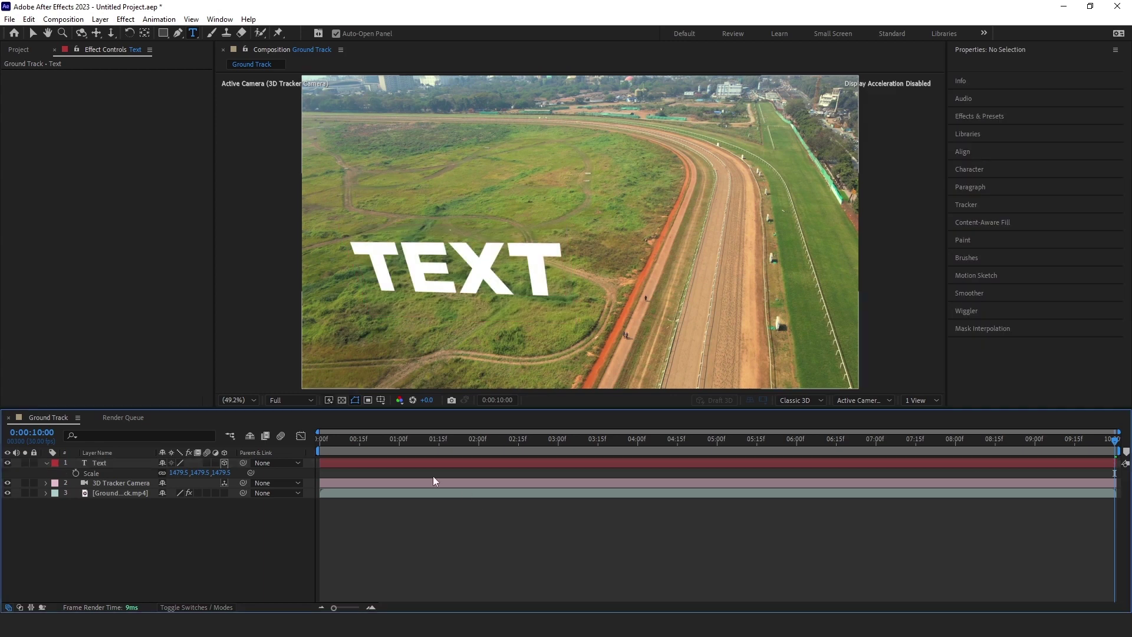
- At the first frame, turn the text 8.9° in Y to face the track
click(375, 464)
click(327, 439)
key(Home)
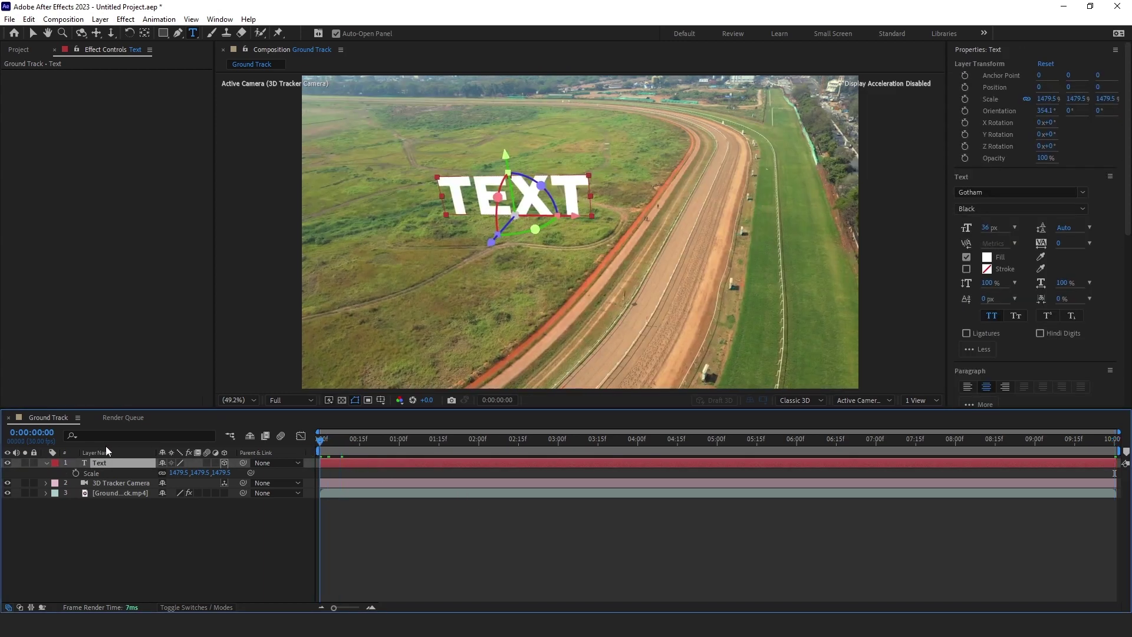
click(35, 33)
drag(535, 229, 526, 227)
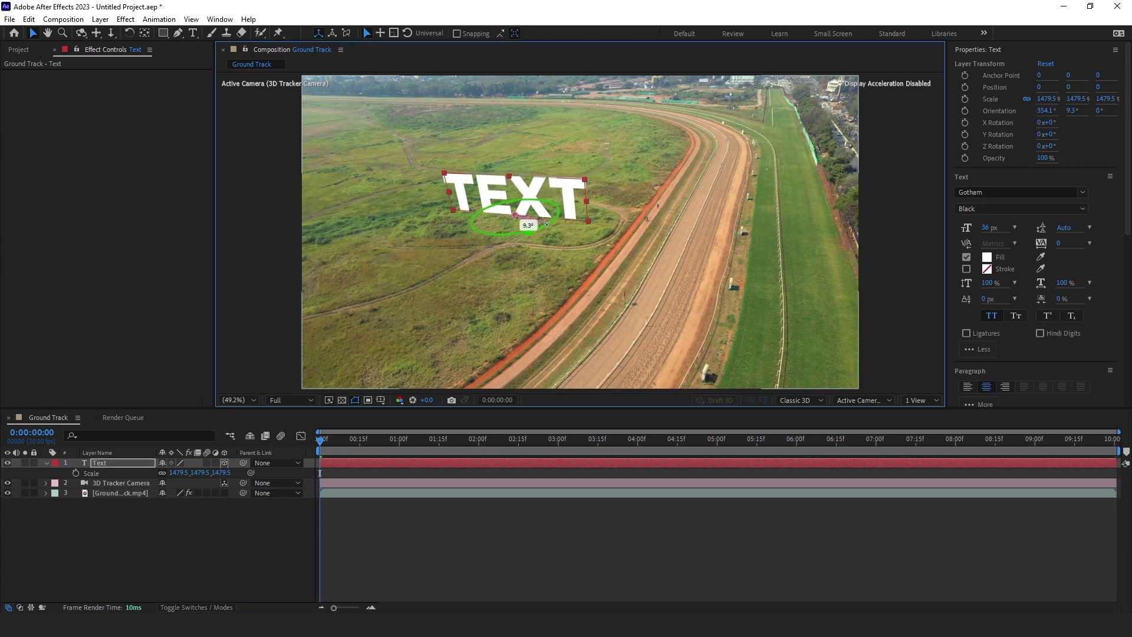
key(ctrl+t)
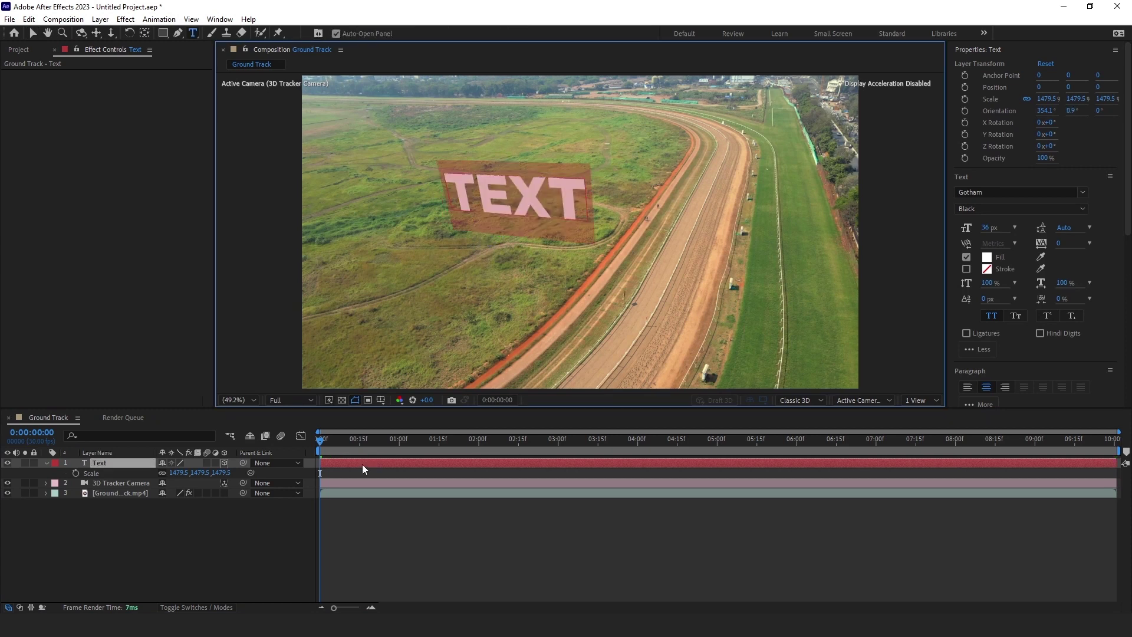
- Replace TEXT with GAJMOTION and shrink its font size to 21 px
text(GAJM)
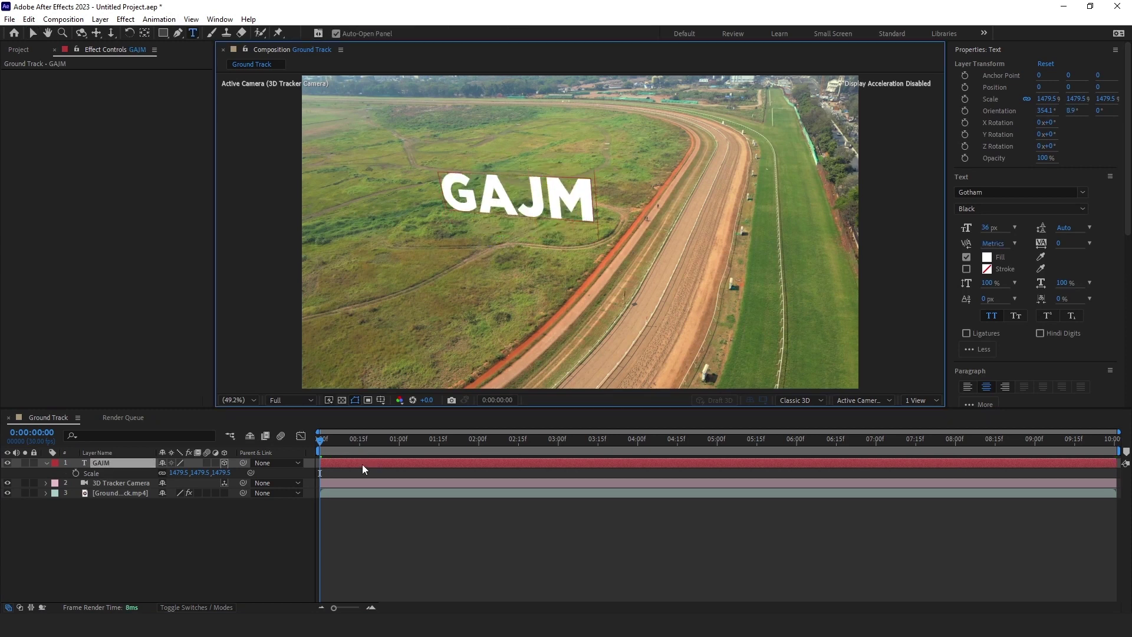
text(OTION)
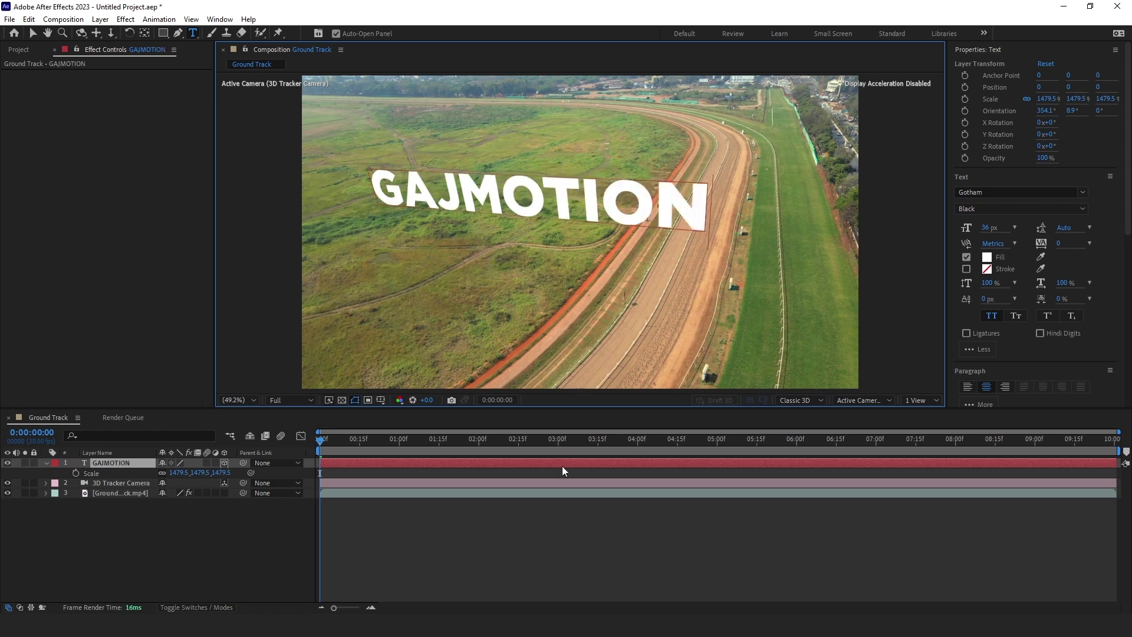
drag(986, 232, 979, 230)
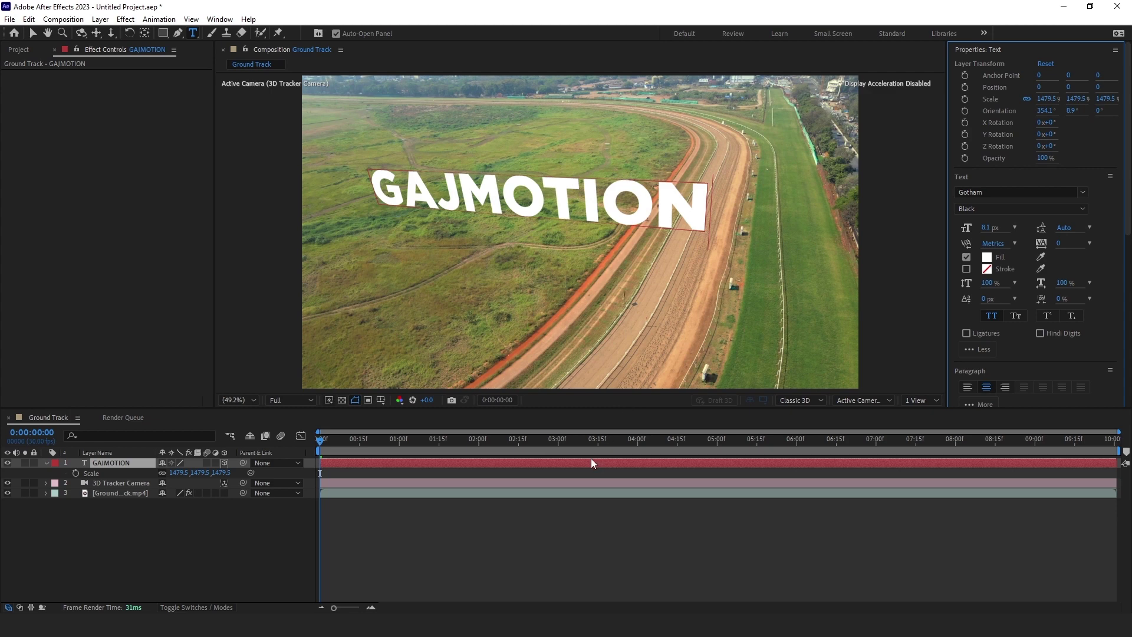
double_click(528, 467)
drag(988, 229, 977, 229)
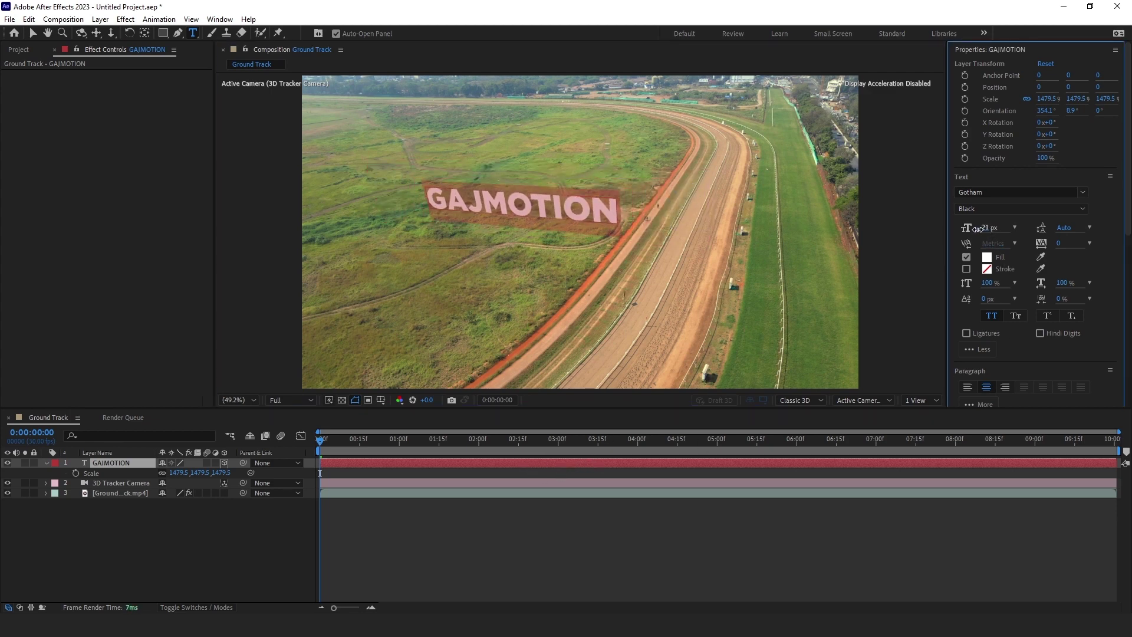
click(514, 569)
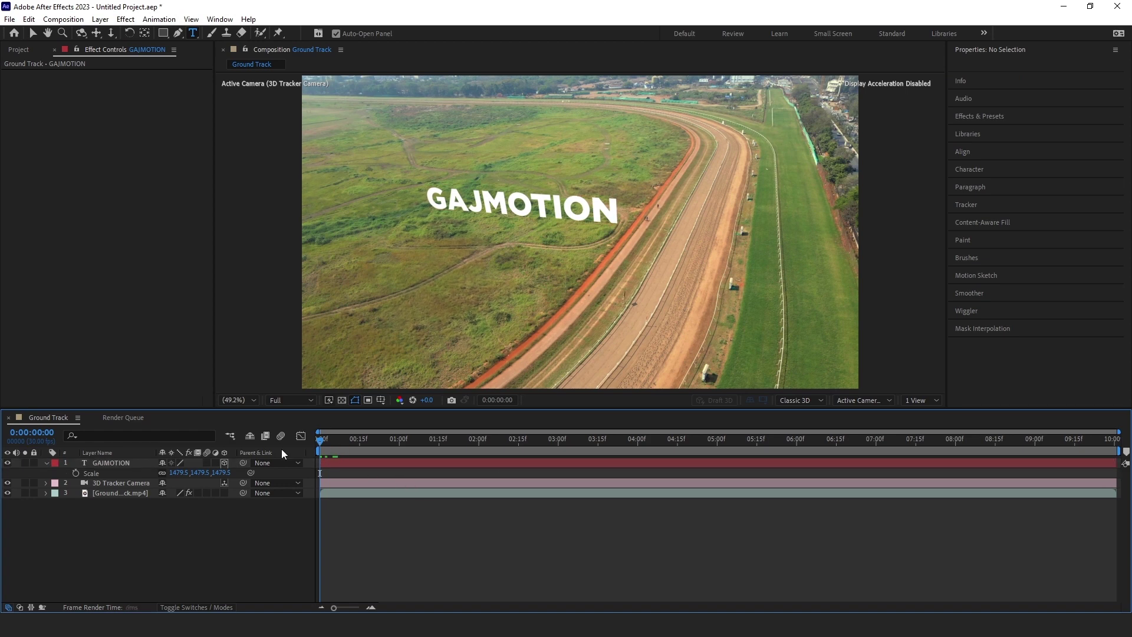
click(413, 465)
- Preview the tracked text, then return to the first frame and reselect GAJMOTION
key(space)
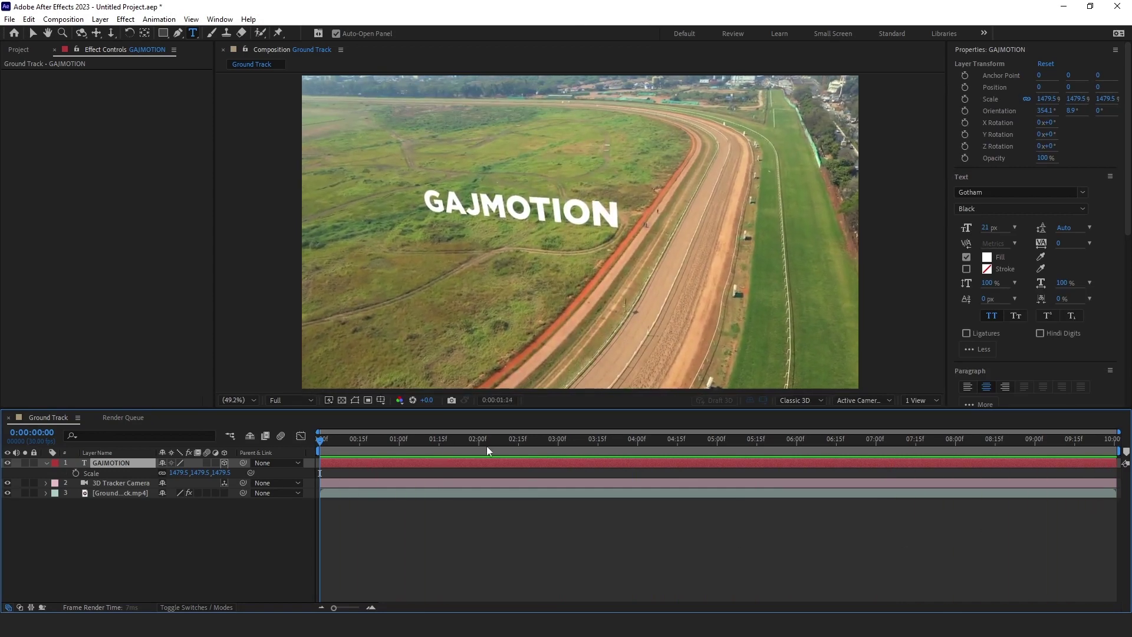
click(791, 443)
drag(495, 443, 299, 444)
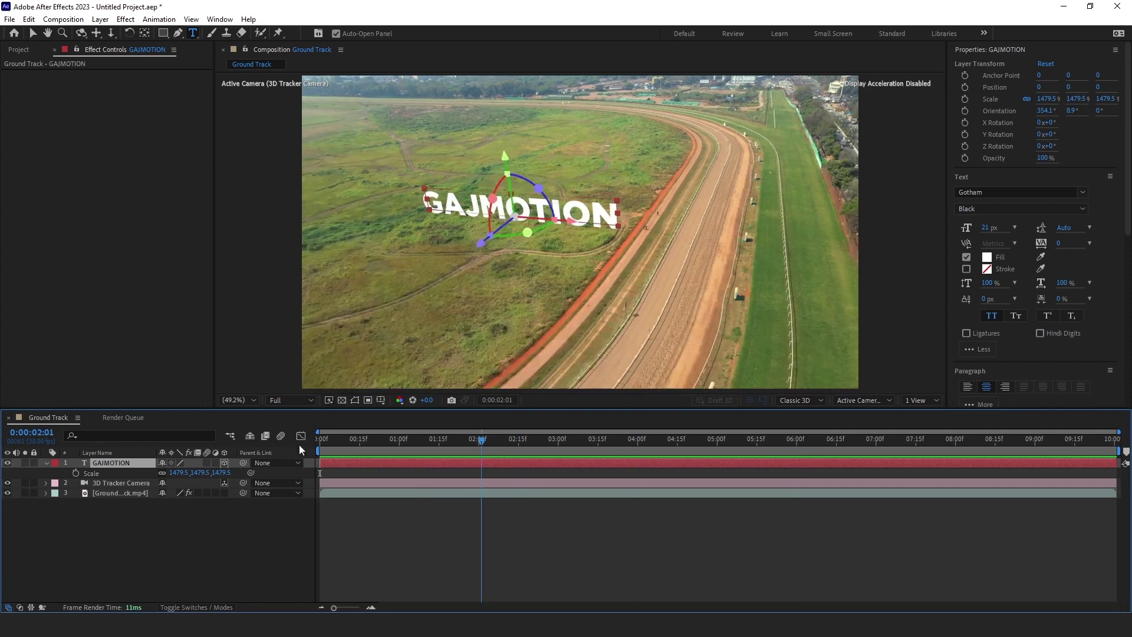
click(355, 469)
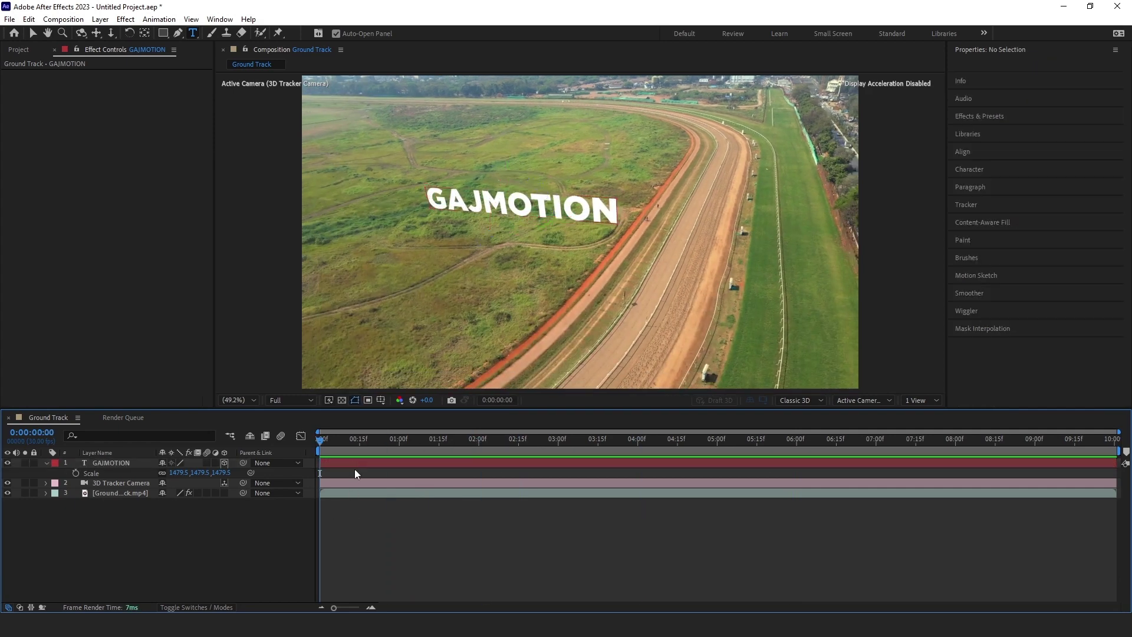
click(355, 465)
- Zoom in to inspect the GAJMOTION text, then zoom back out and recentre the view
scroll(479, 274, up, 1)
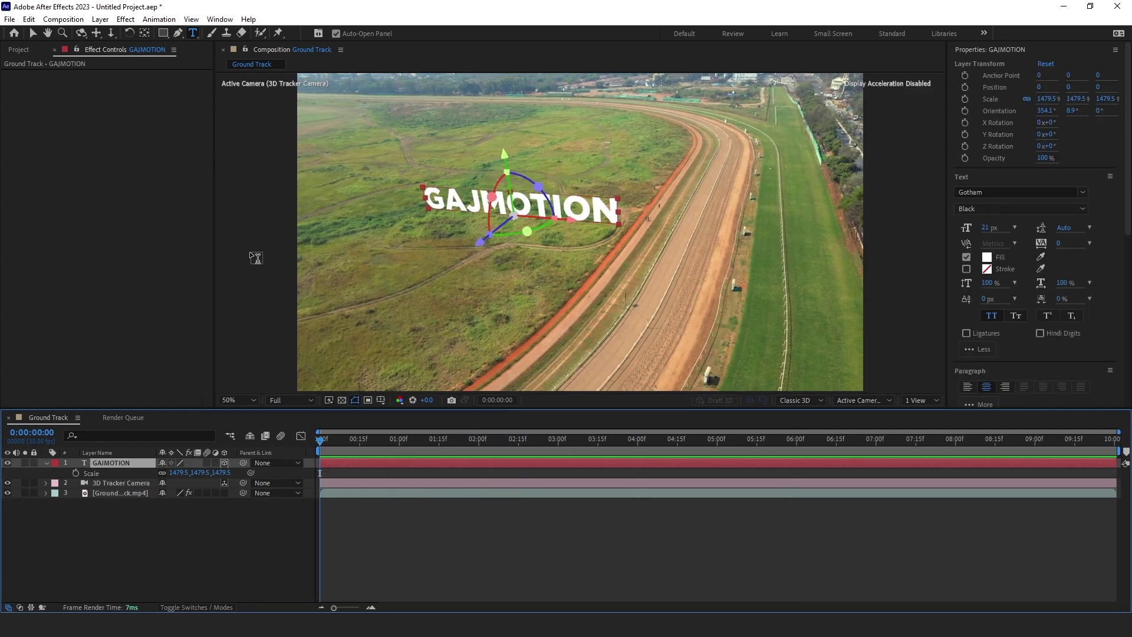
click(30, 37)
scroll(466, 197, up, 4)
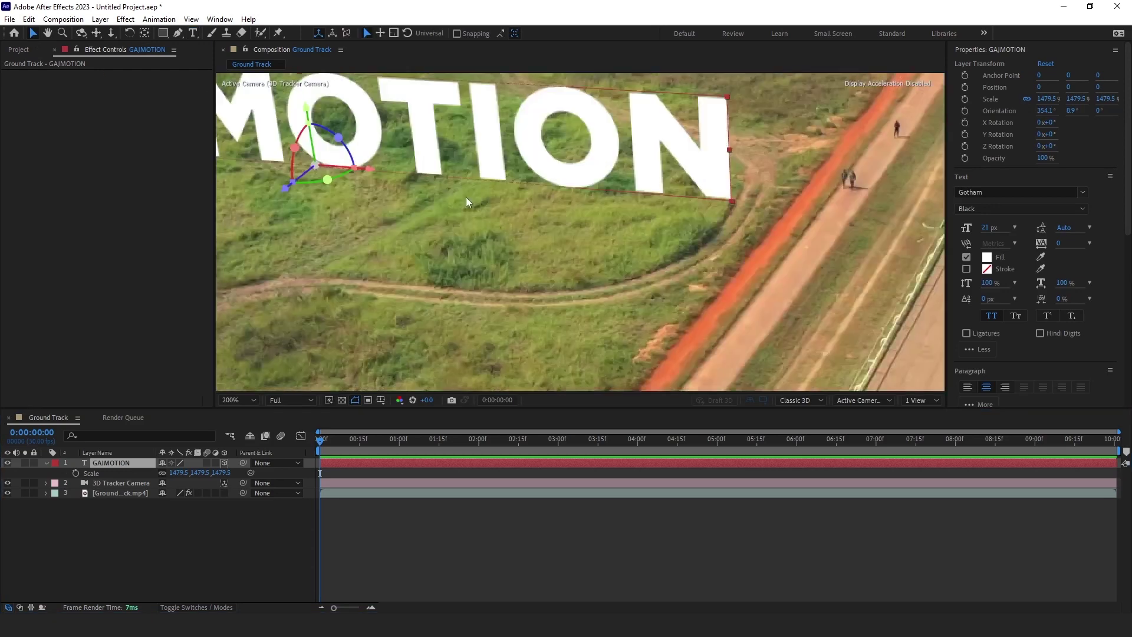
scroll(623, 269, down, 1)
scroll(643, 271, down, 3)
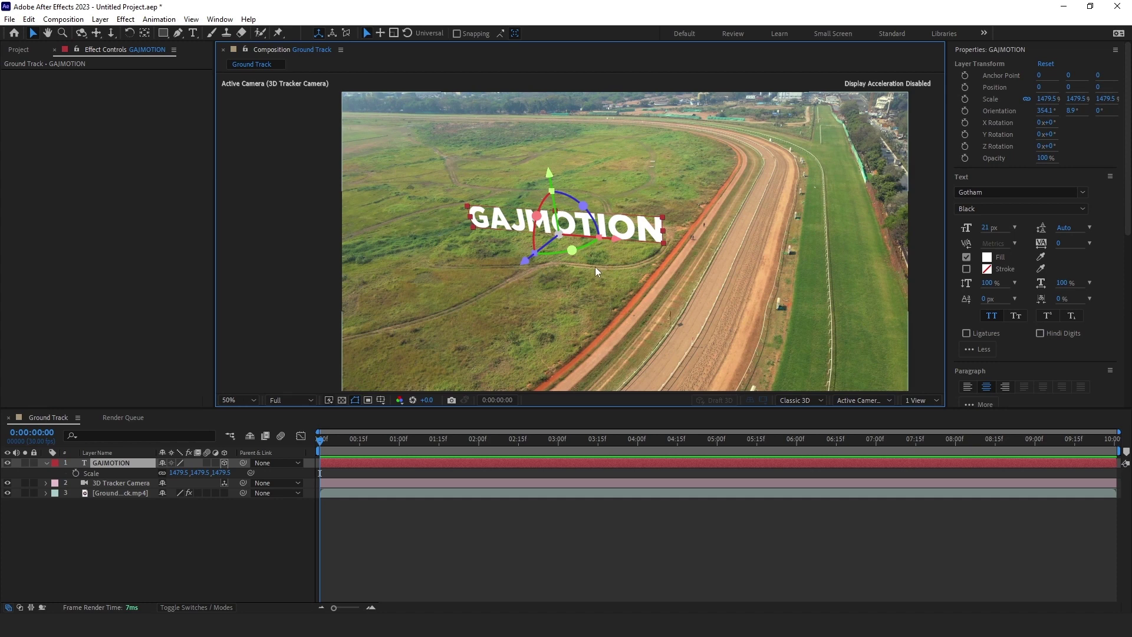
scroll(595, 267, up, 2)
scroll(599, 272, down, 2)
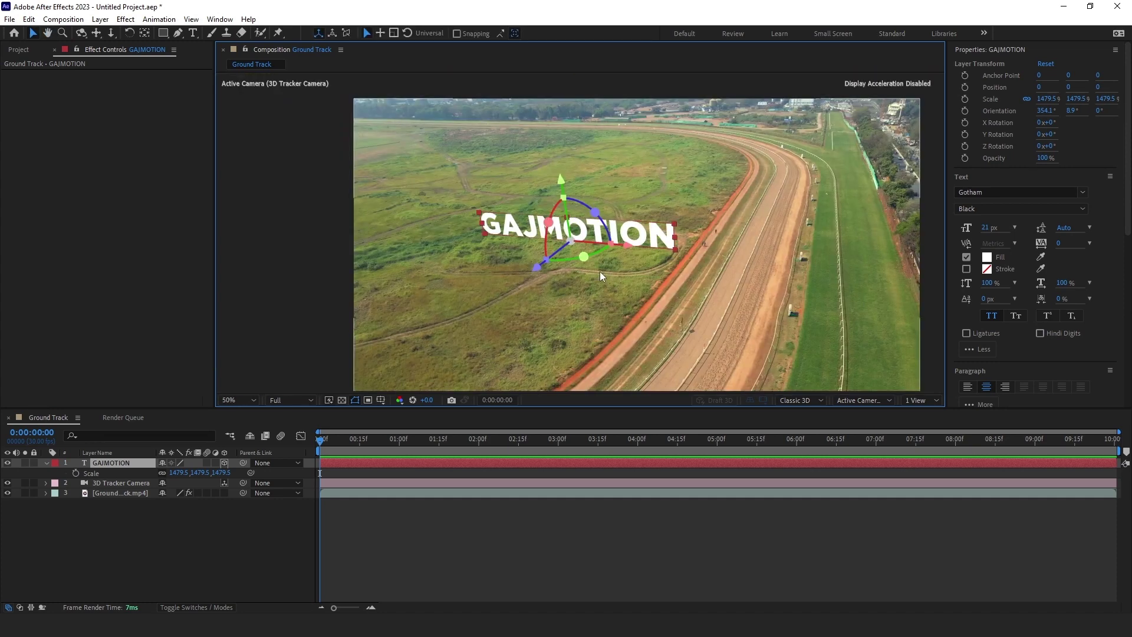
drag(599, 271, 553, 274)
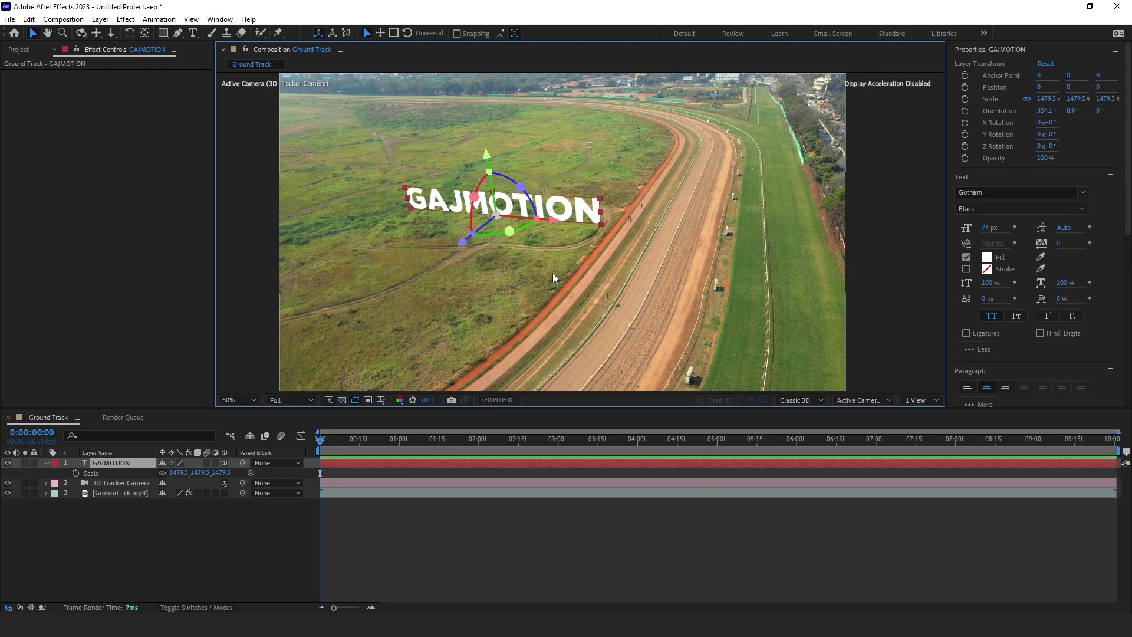
- Duplicate GAJMOTION and tip the GAJMOTION 2 copy to −97° X rotation
key(ctrl+d)
click(413, 542)
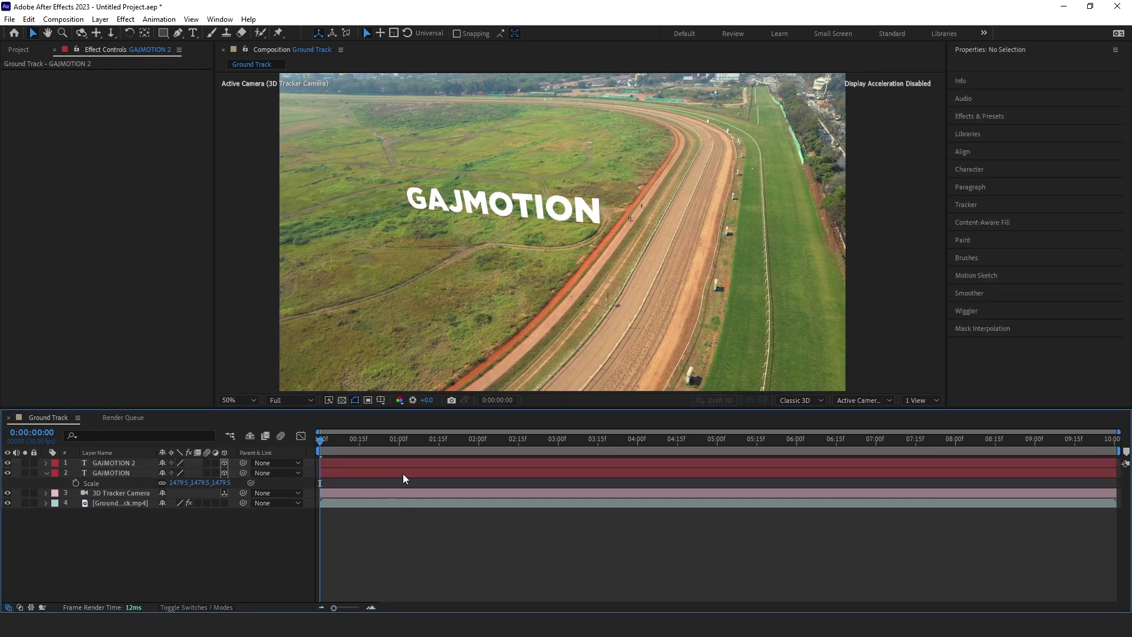
click(403, 465)
key(r)
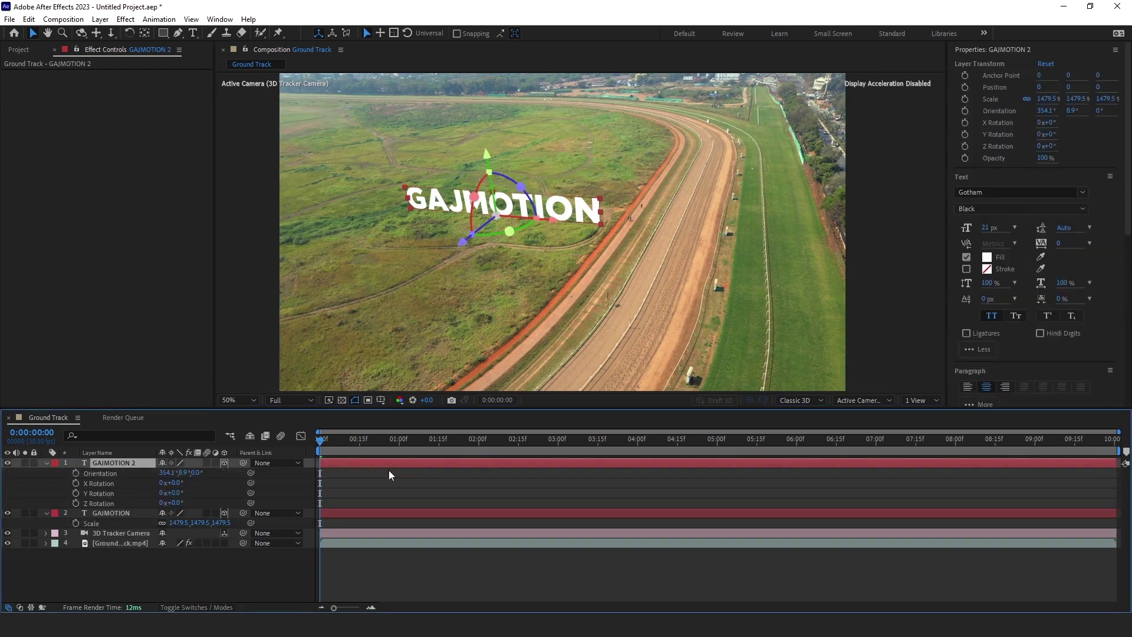
key(slash)
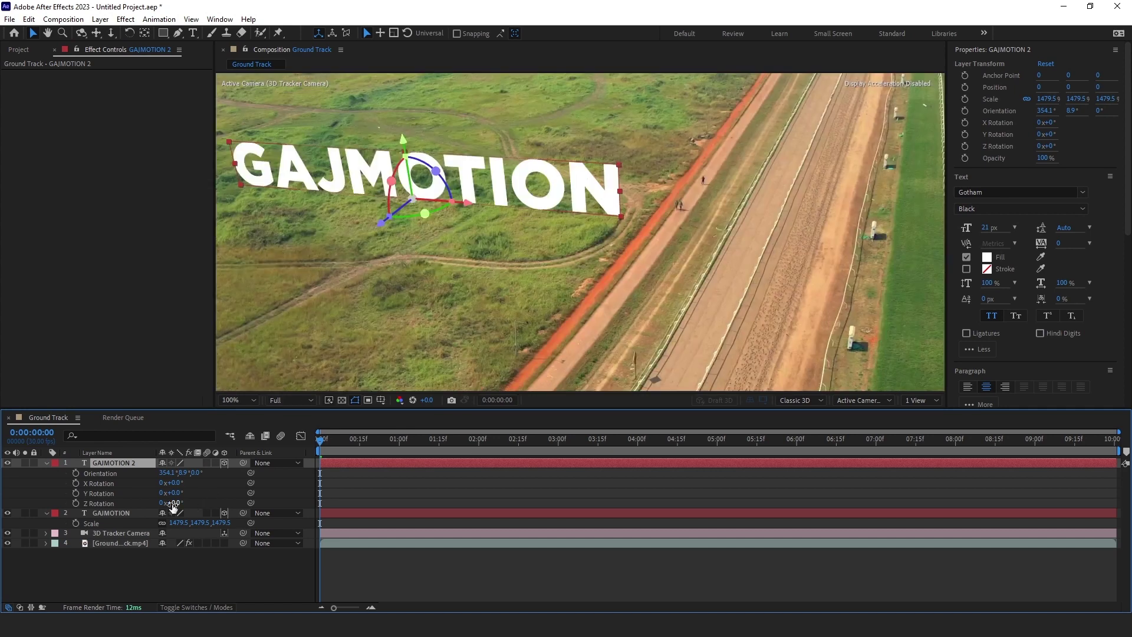
drag(177, 505, 168, 504)
mouse_move(168, 505)
mouse_down()
mouse_move(172, 483)
mouse_move(122, 485)
mouse_up()
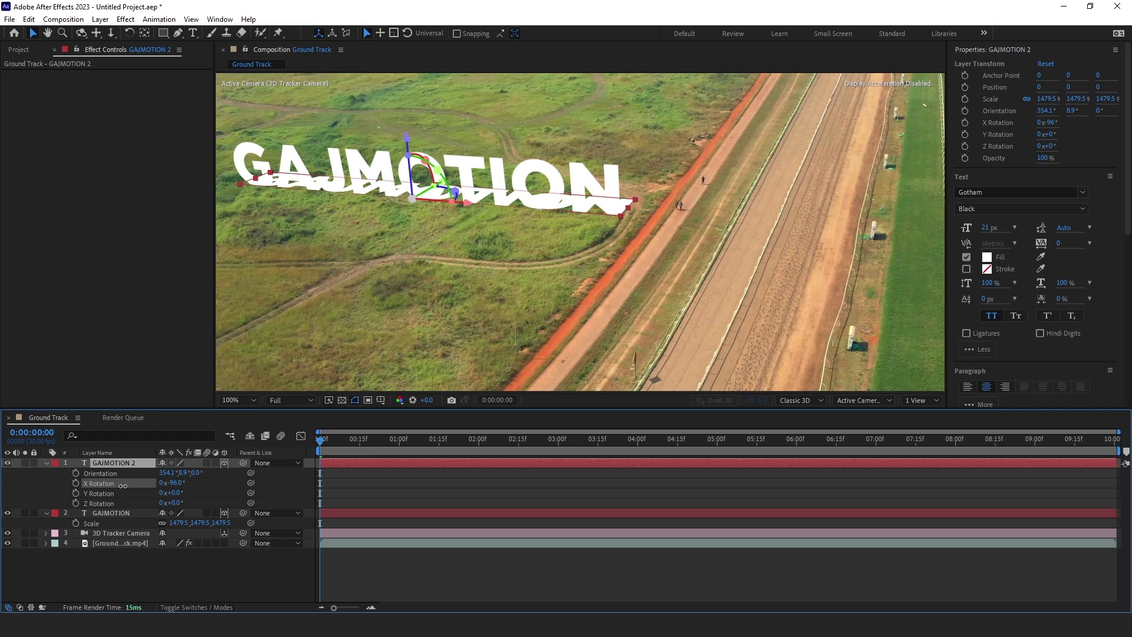
drag(123, 485, 122, 485)
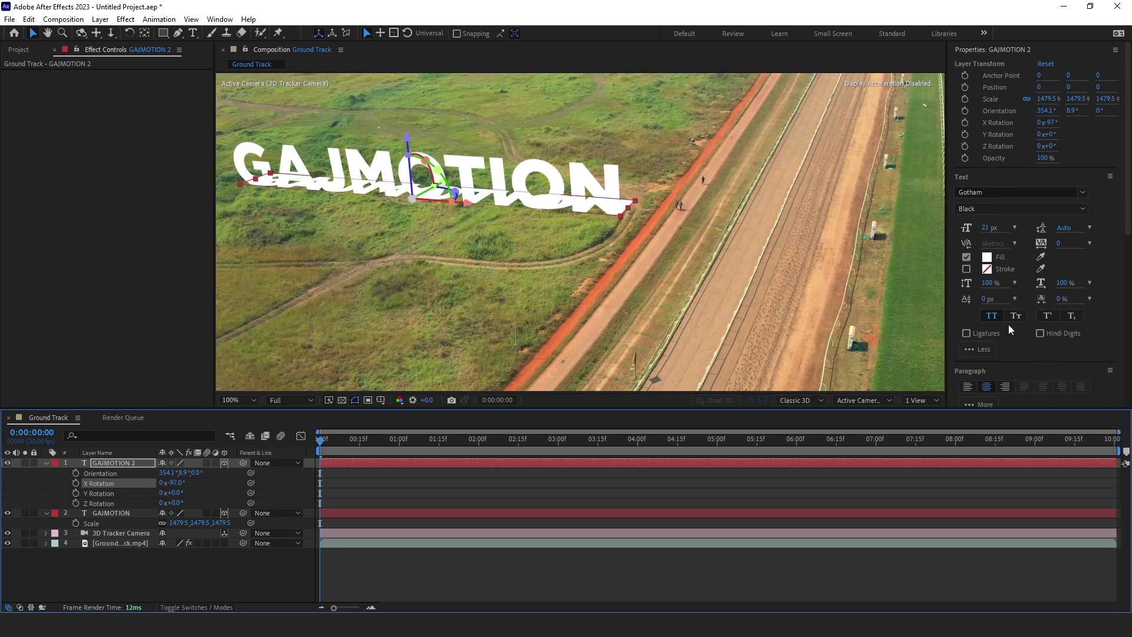
- Give GAJMOTION 2 a near-black 191919 fill, then return to the Selection tool
double_click(489, 462)
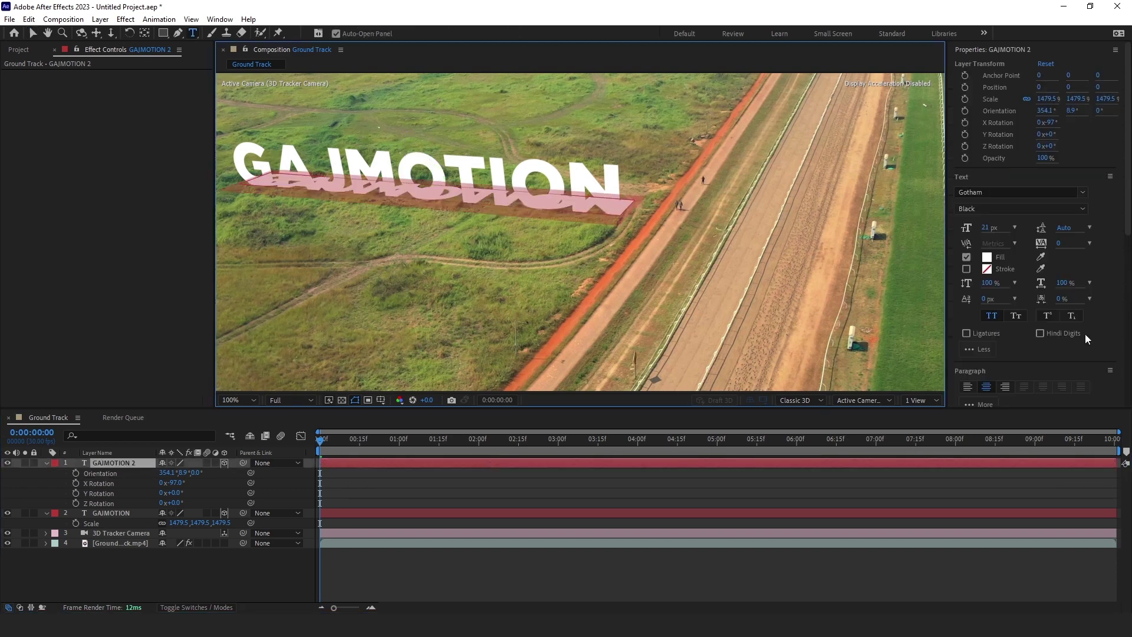
click(991, 259)
click(654, 365)
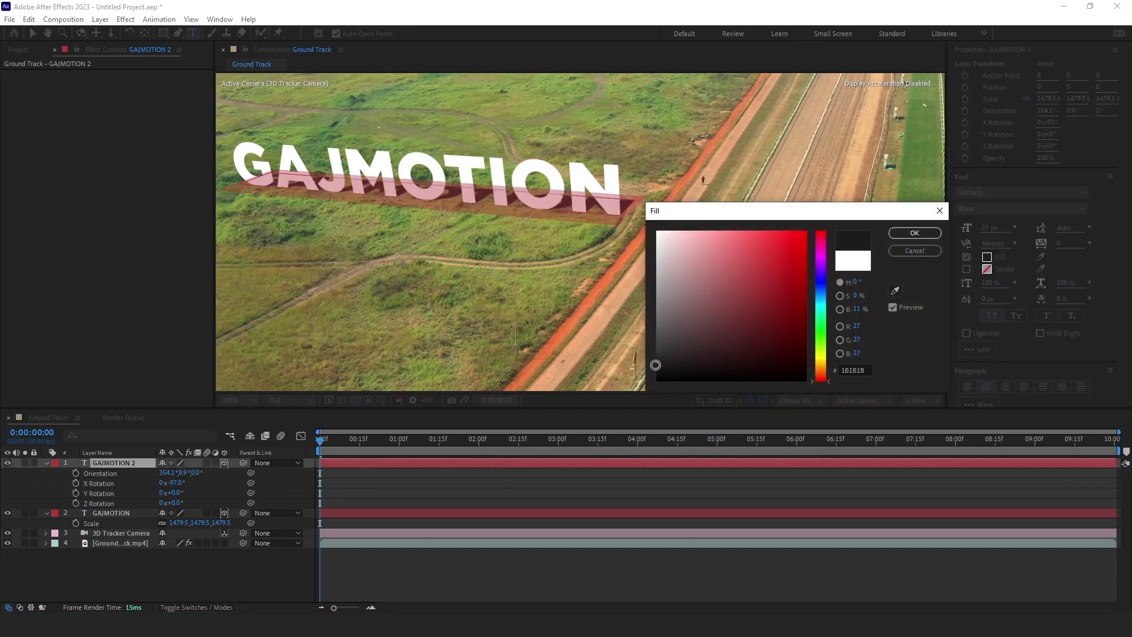
drag(655, 365, 654, 366)
click(919, 235)
click(483, 564)
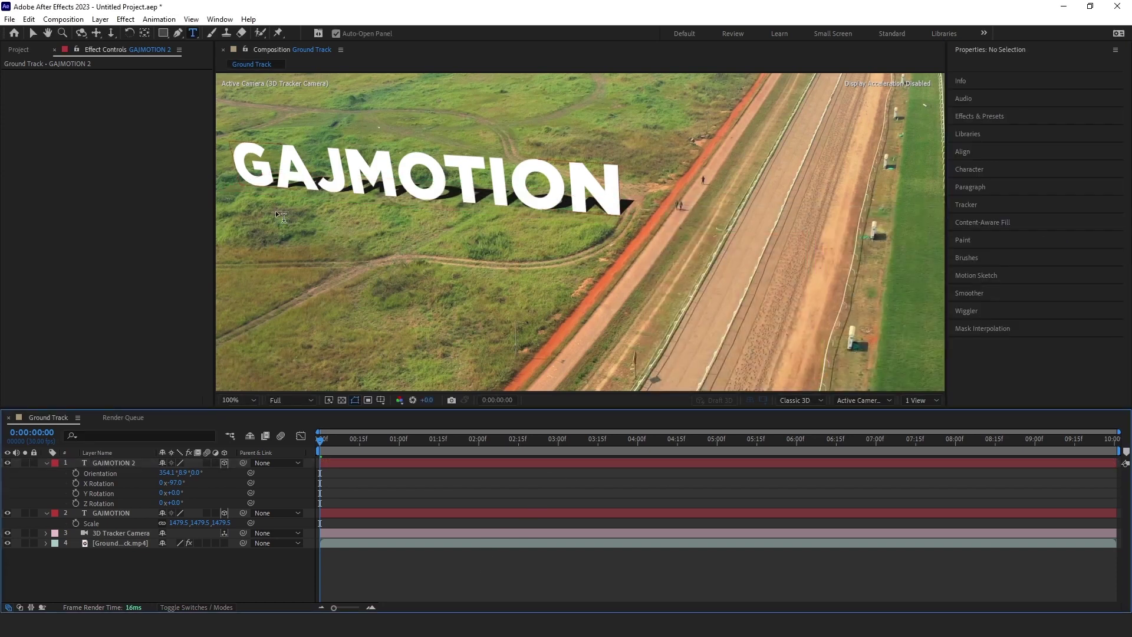
click(33, 33)
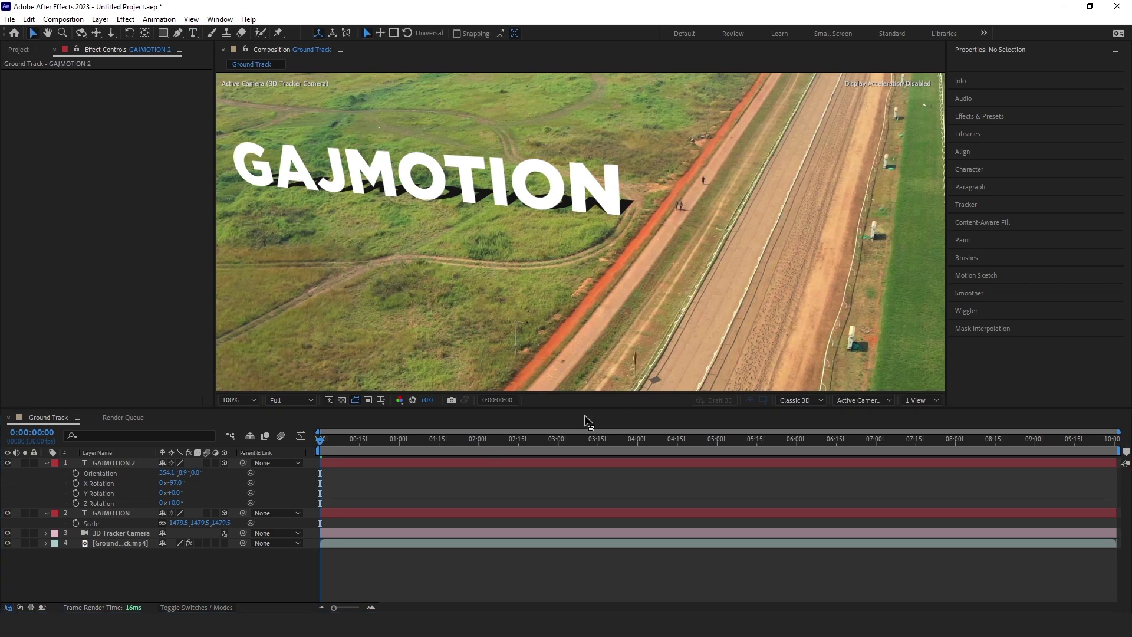
- Move the GAJMOTION 2 shadow layer below the upright GAJMOTION layer
click(350, 464)
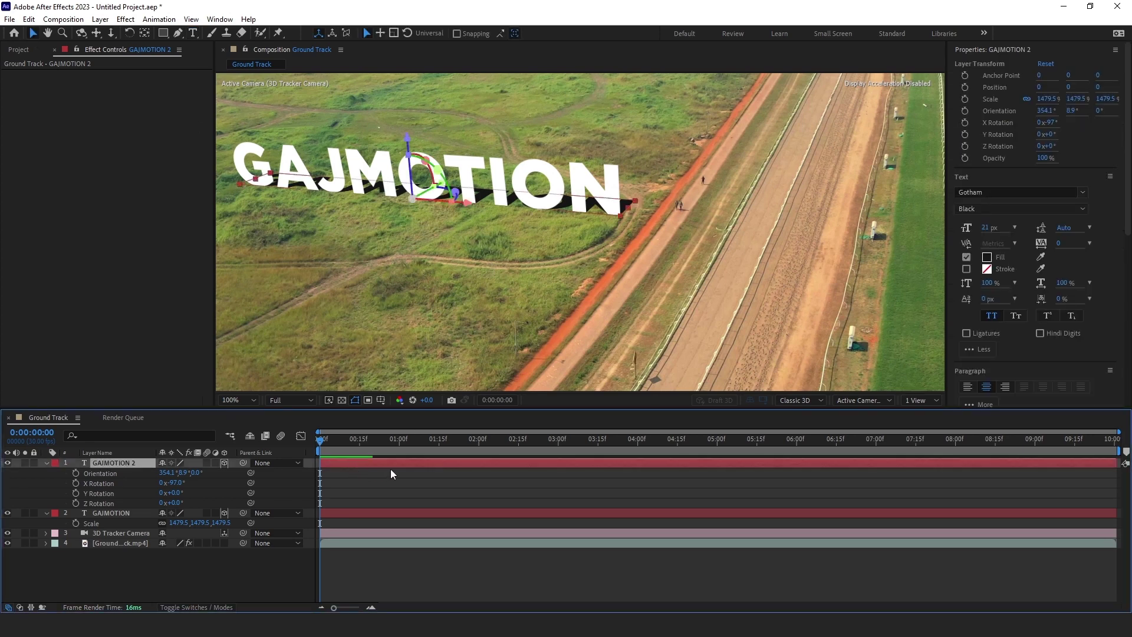
key(ctrl+bracketleft)
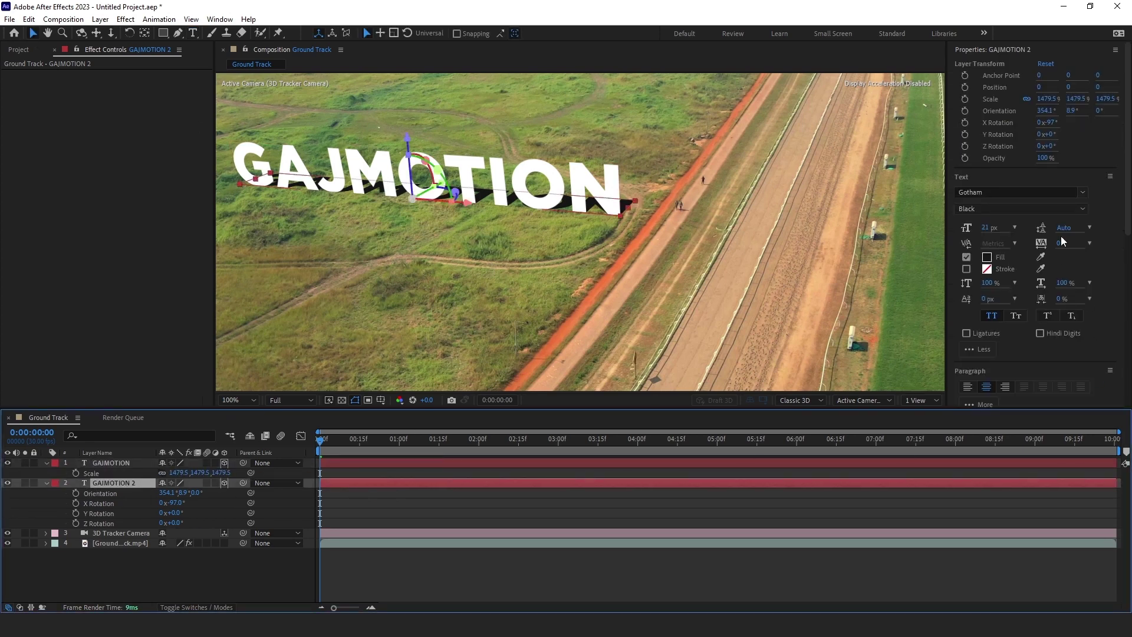
scroll(1123, 232, down, 2)
scroll(1124, 232, down, 2)
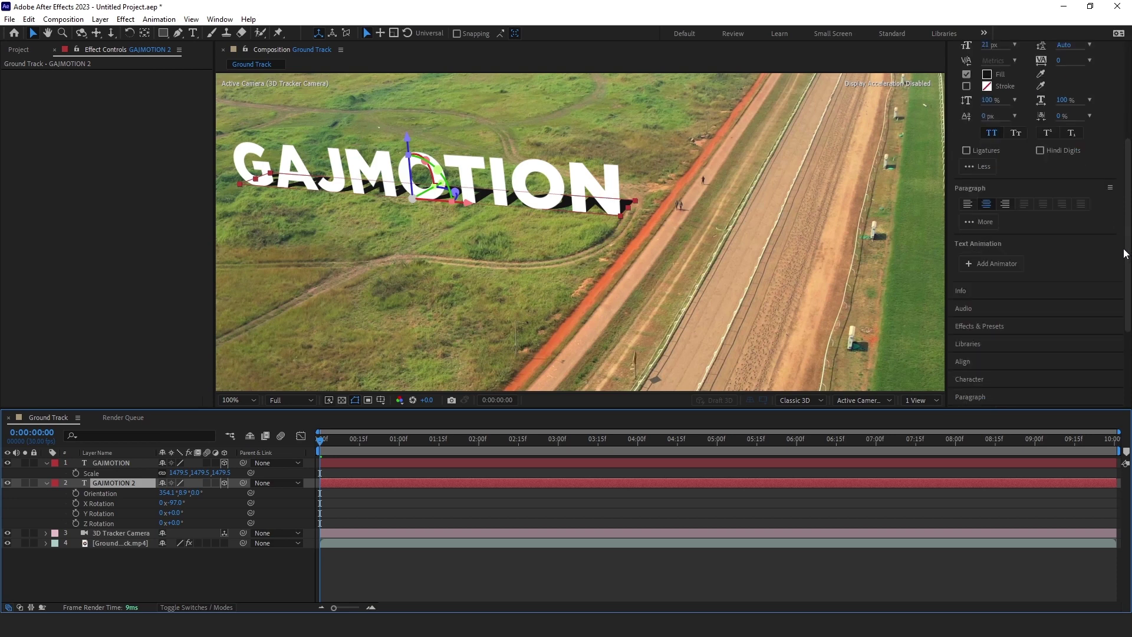
- Apply Fast Box Blur to GAJMOTION 2 with a Blur Radius of 5
click(996, 326)
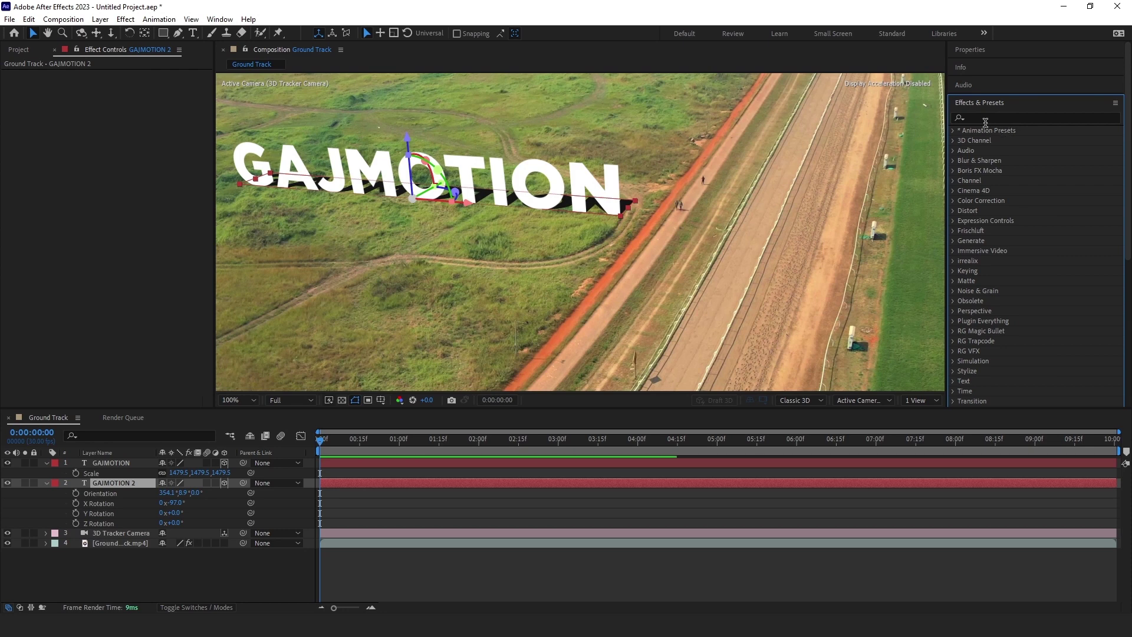
click(985, 118)
text(fast )
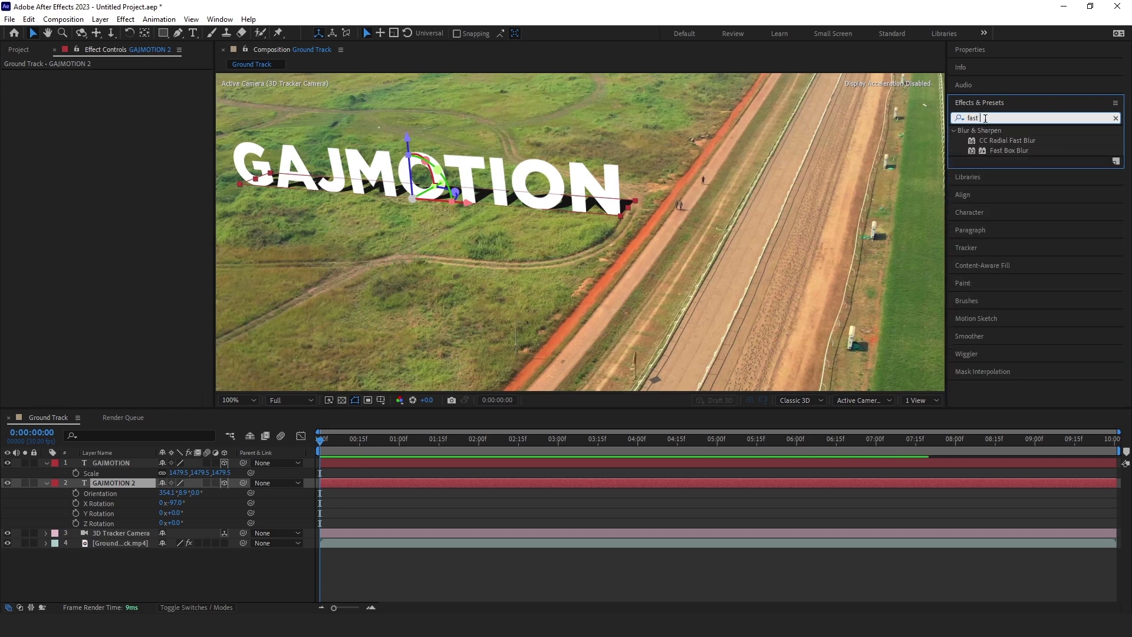
text(bl)
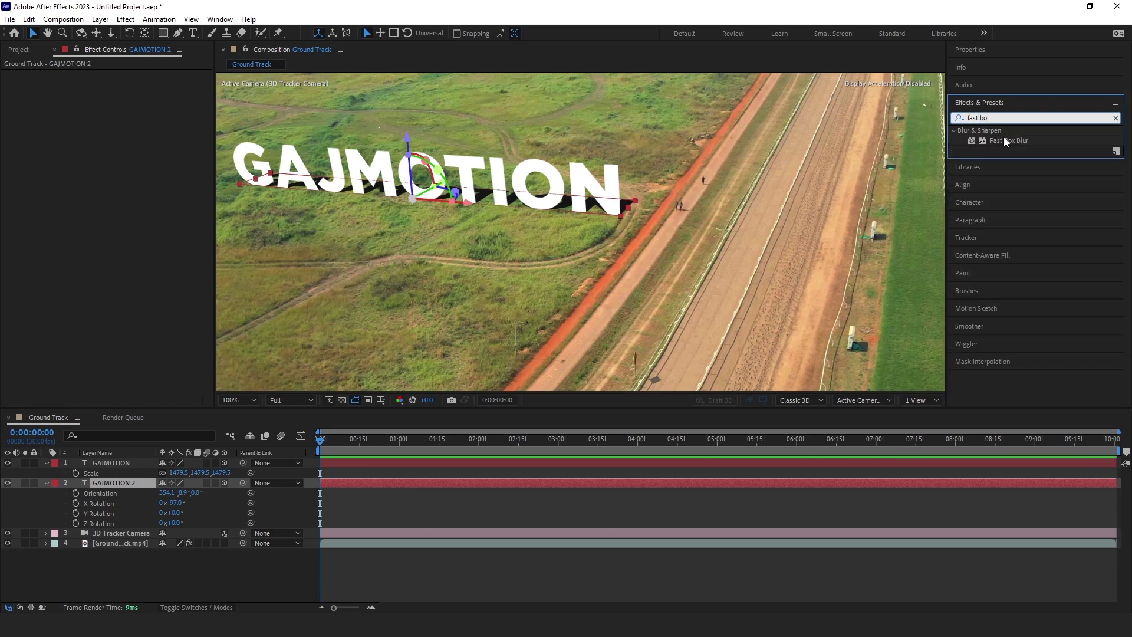
drag(1005, 142, 480, 484)
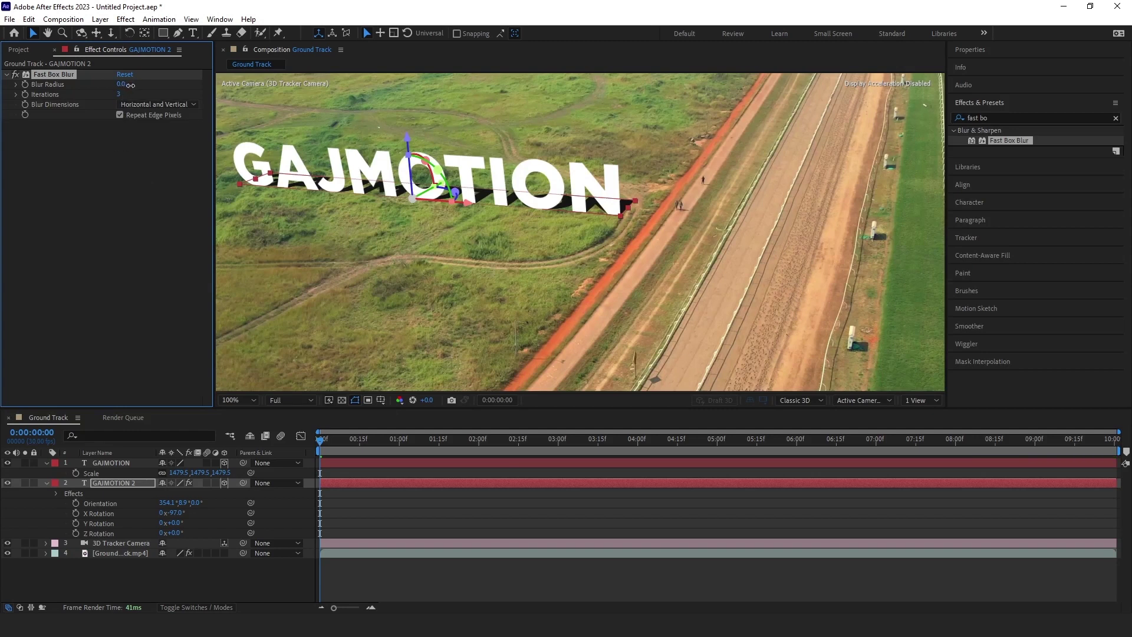
drag(141, 87, 134, 87)
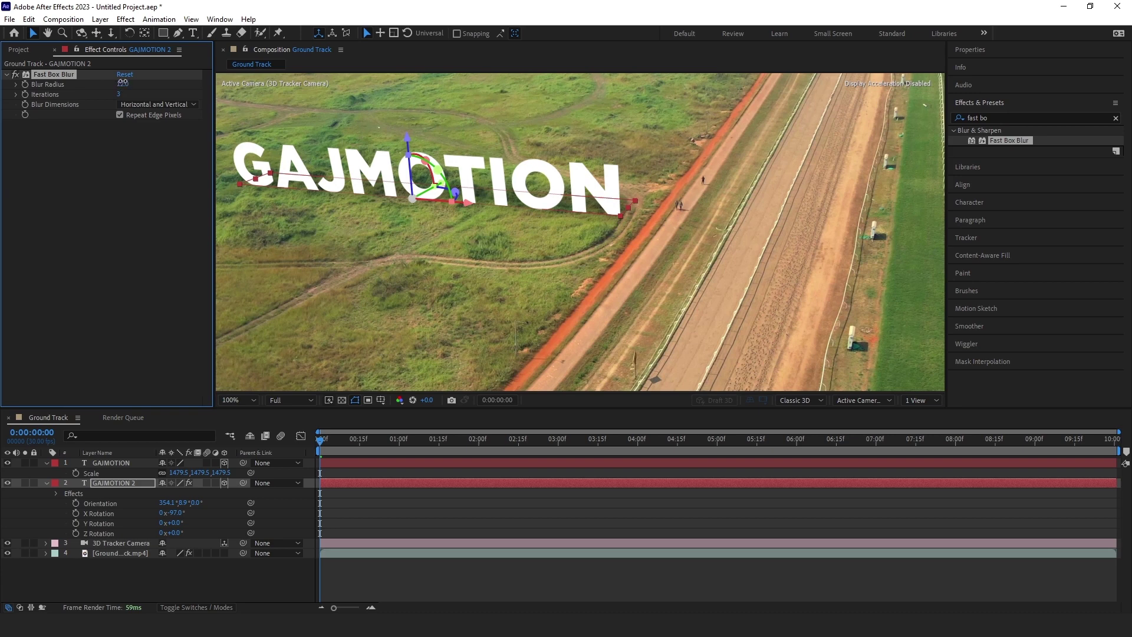
click(122, 83)
text(5)
key(Return)
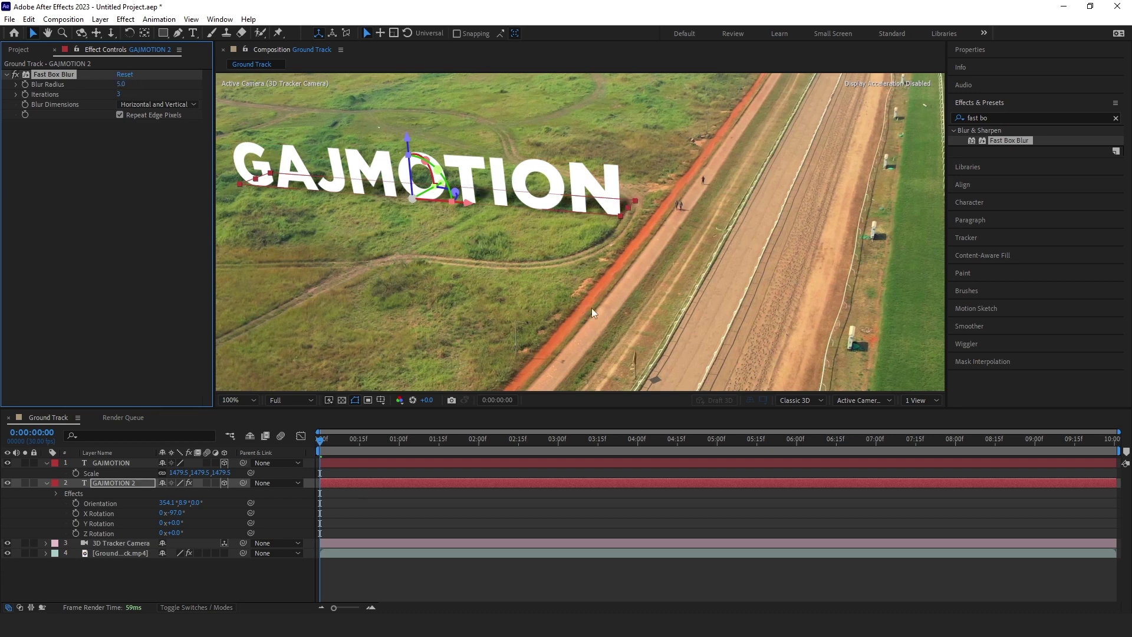
click(517, 561)
scroll(628, 274, down, 2)
- Preview the shot with its blurred shadow, rewind to the start, and show the Project panel
scroll(659, 286, down, 2)
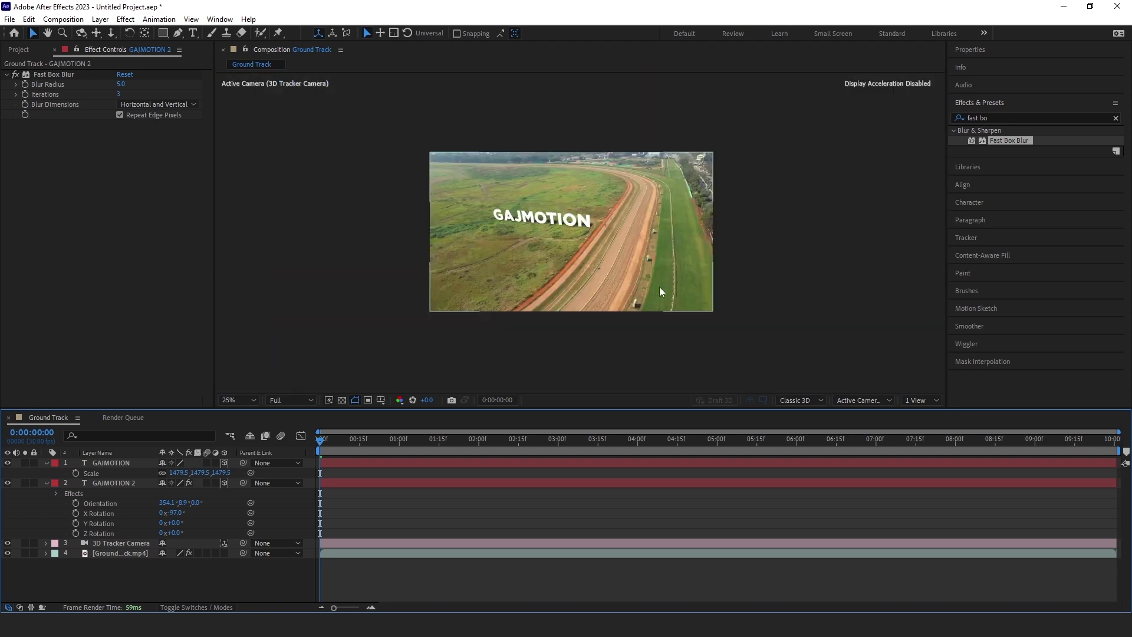
key(space)
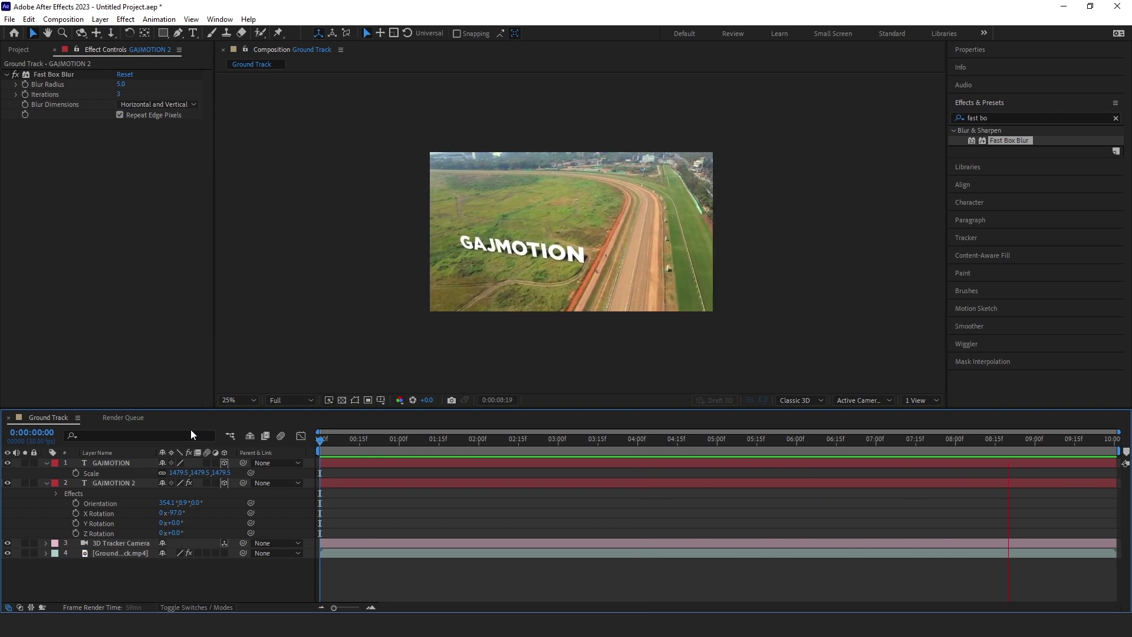
drag(1031, 440, 310, 441)
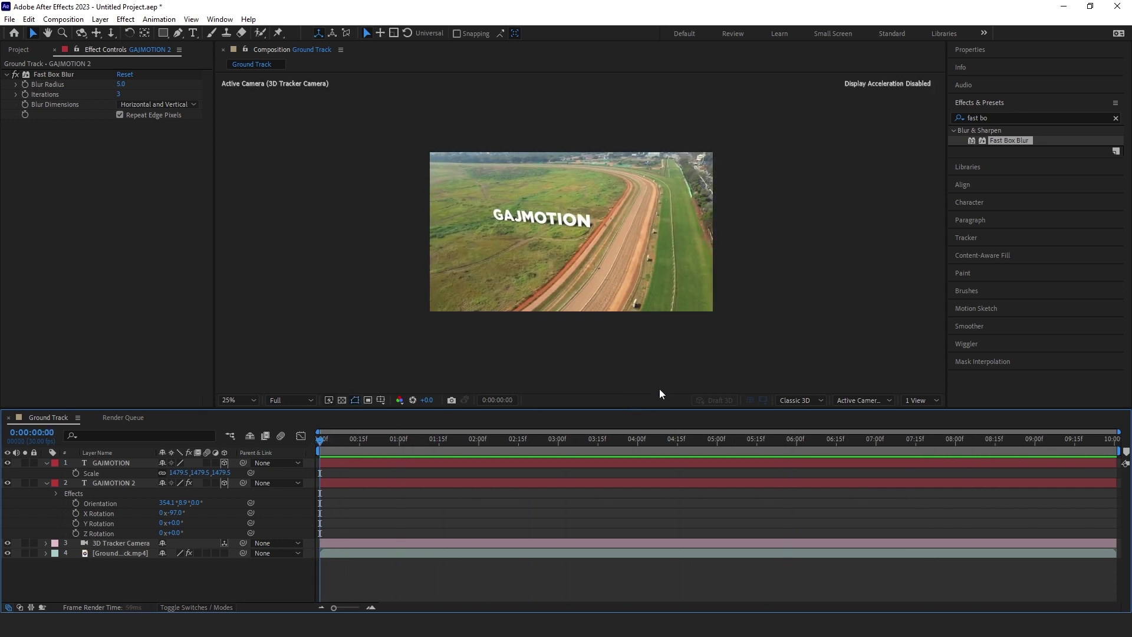
click(22, 53)
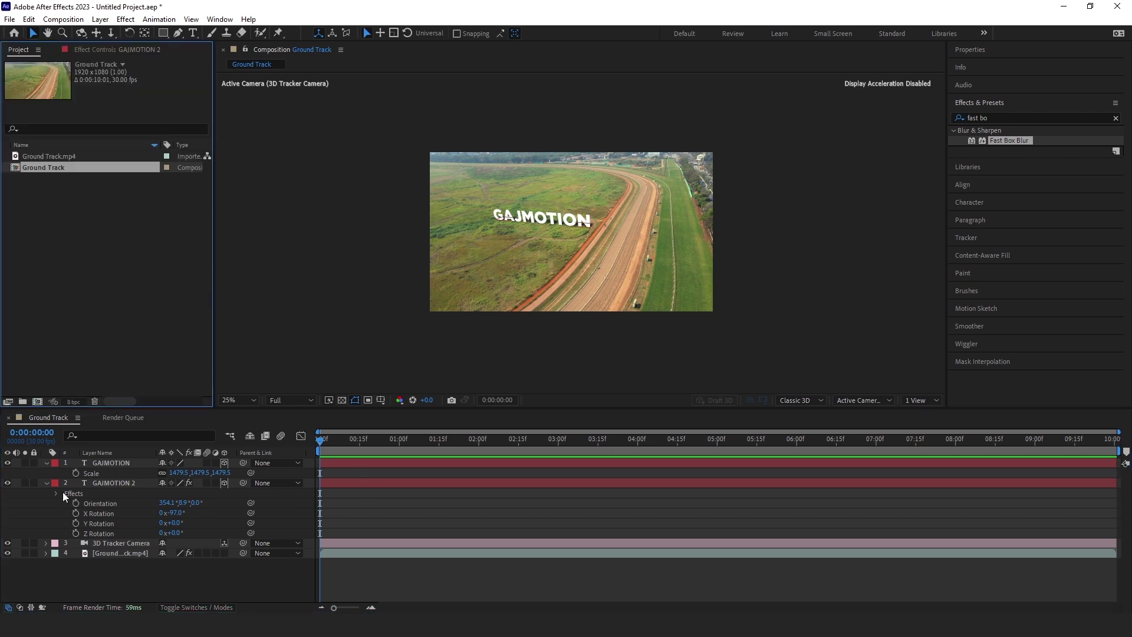
- Collapse the GAJMOTION layers and create a track solid on ground points left of the track
click(48, 484)
click(46, 462)
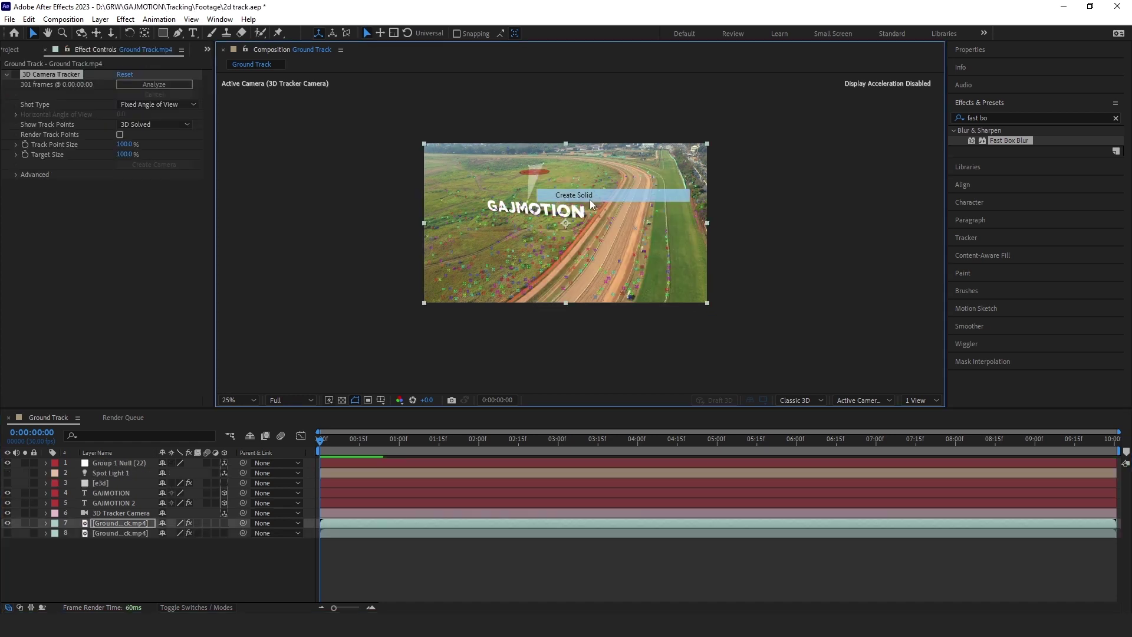
right_click(457, 192)
click(483, 191)
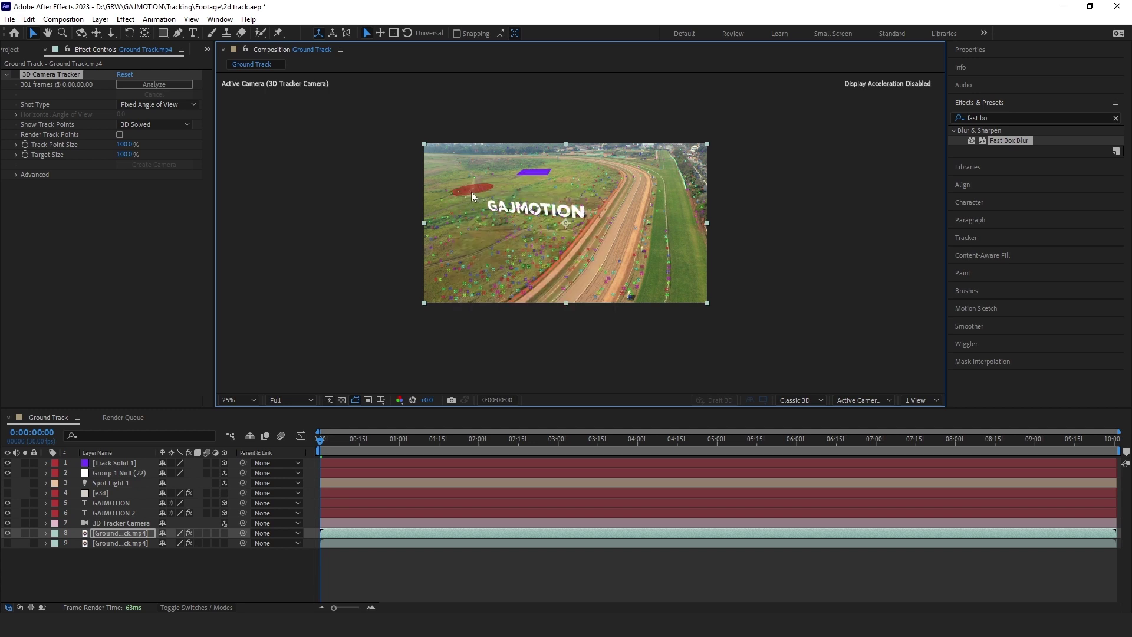
right_click(471, 195)
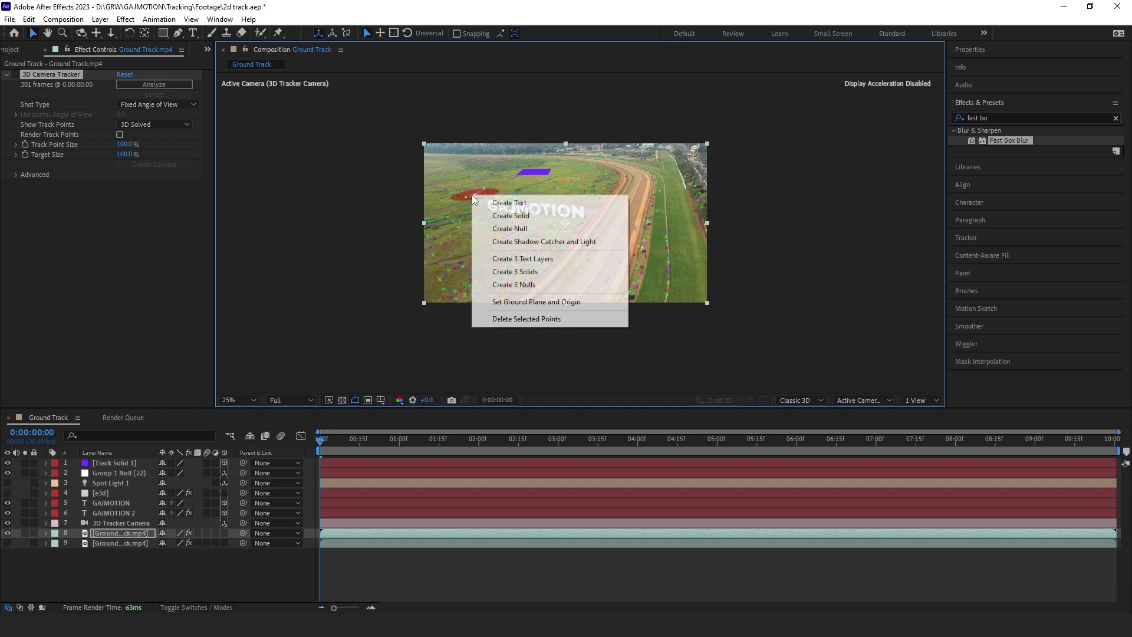
click(507, 210)
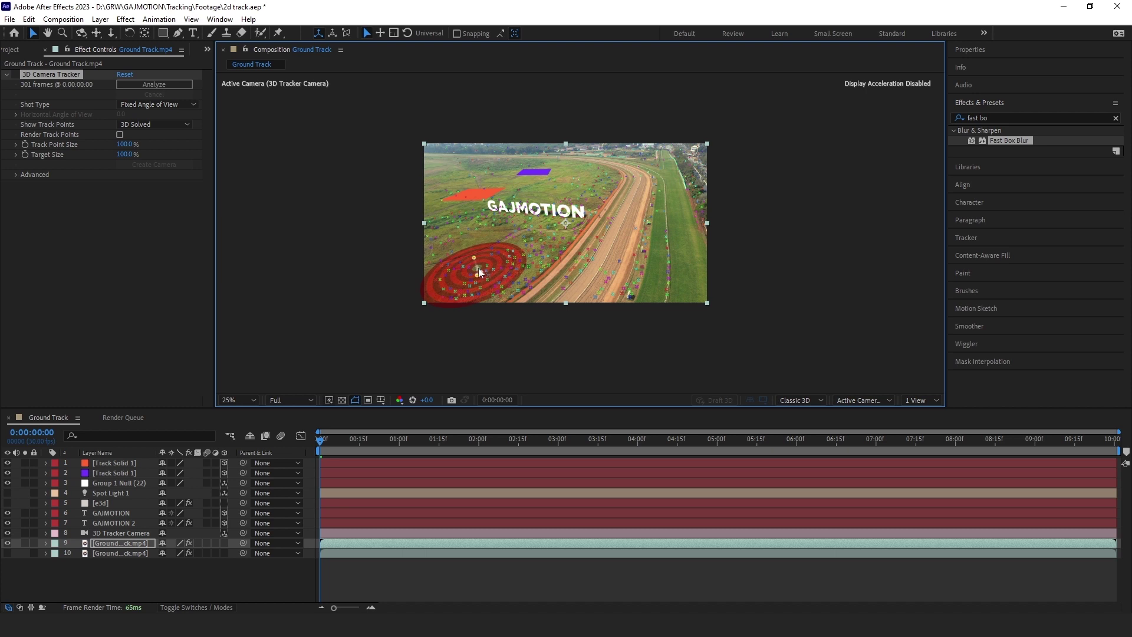
- Add another solid on the lower-left ground and scrub the shot to confirm the solids stay locked
right_click(479, 271)
click(519, 286)
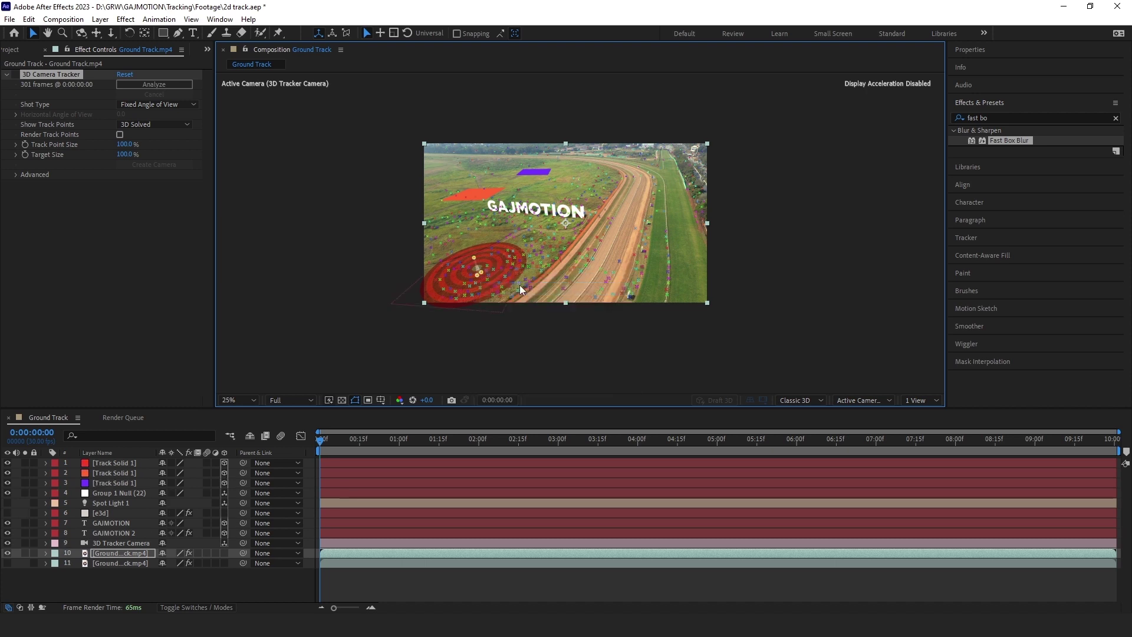
click(443, 578)
drag(328, 443, 991, 439)
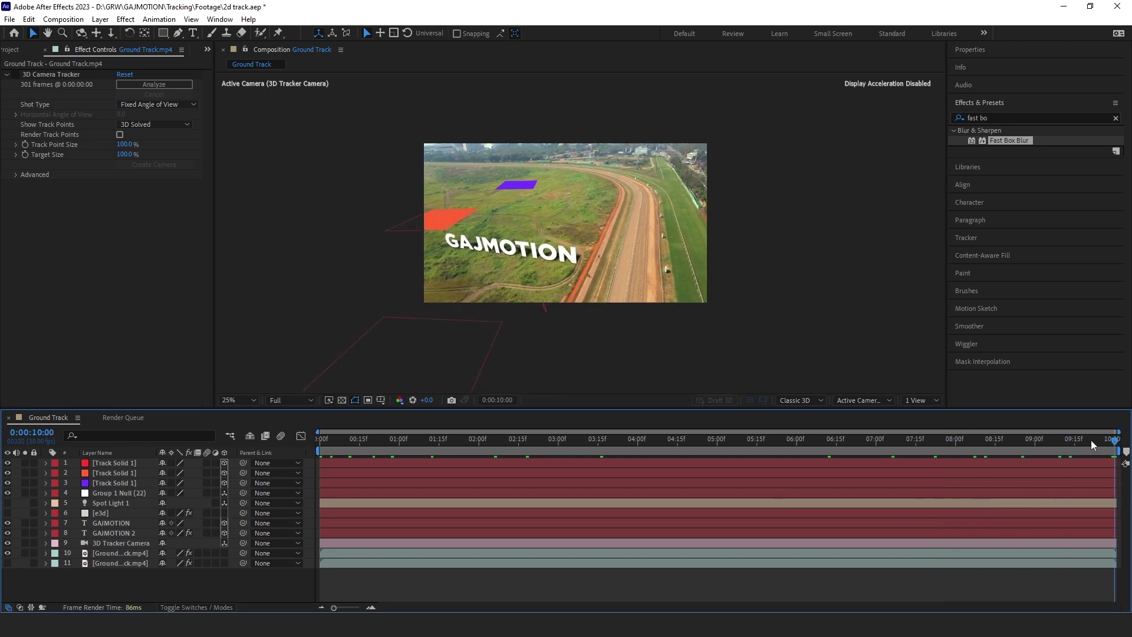
drag(992, 440, 273, 380)
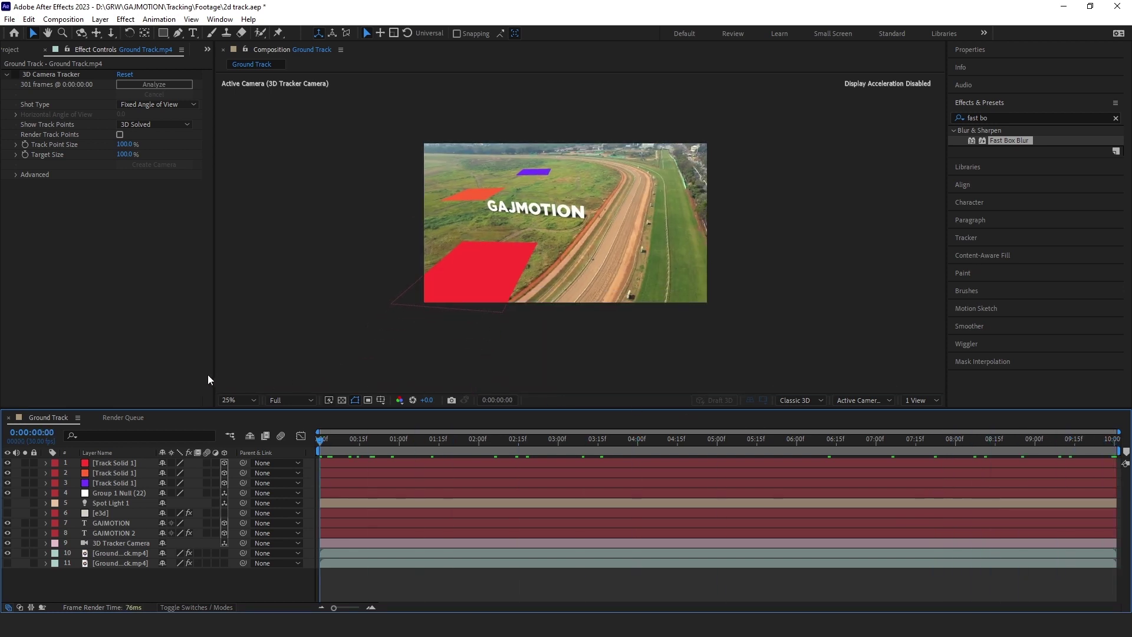
- Parent the GAJMOTION 2 shadow layer to the GAJMOTION text layer
click(122, 484)
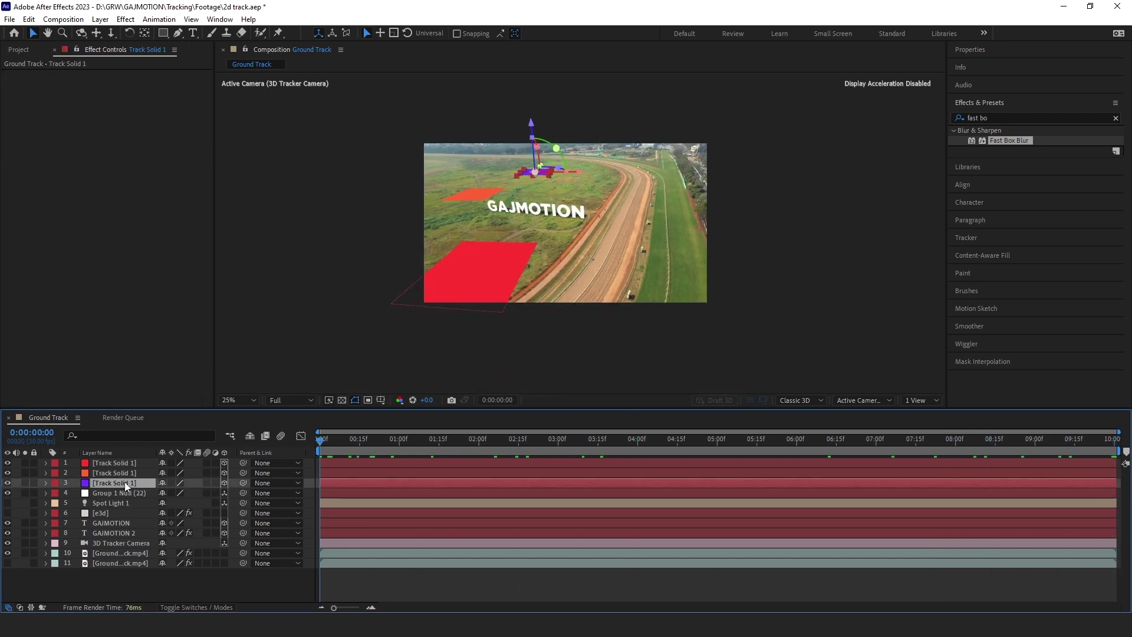
click(134, 473)
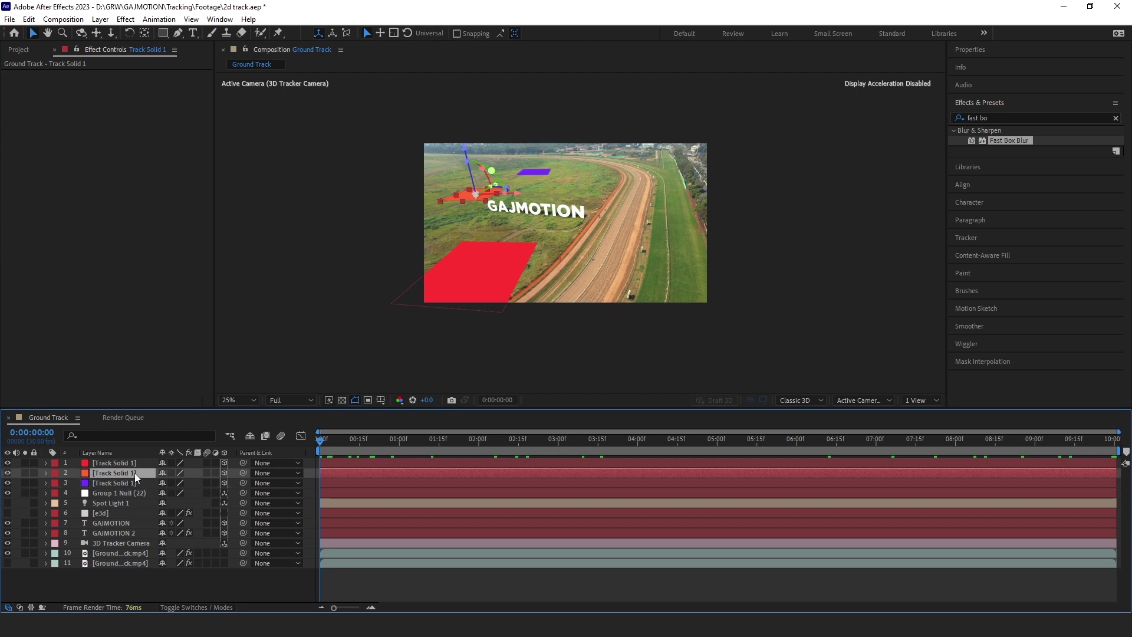
click(119, 522)
click(125, 534)
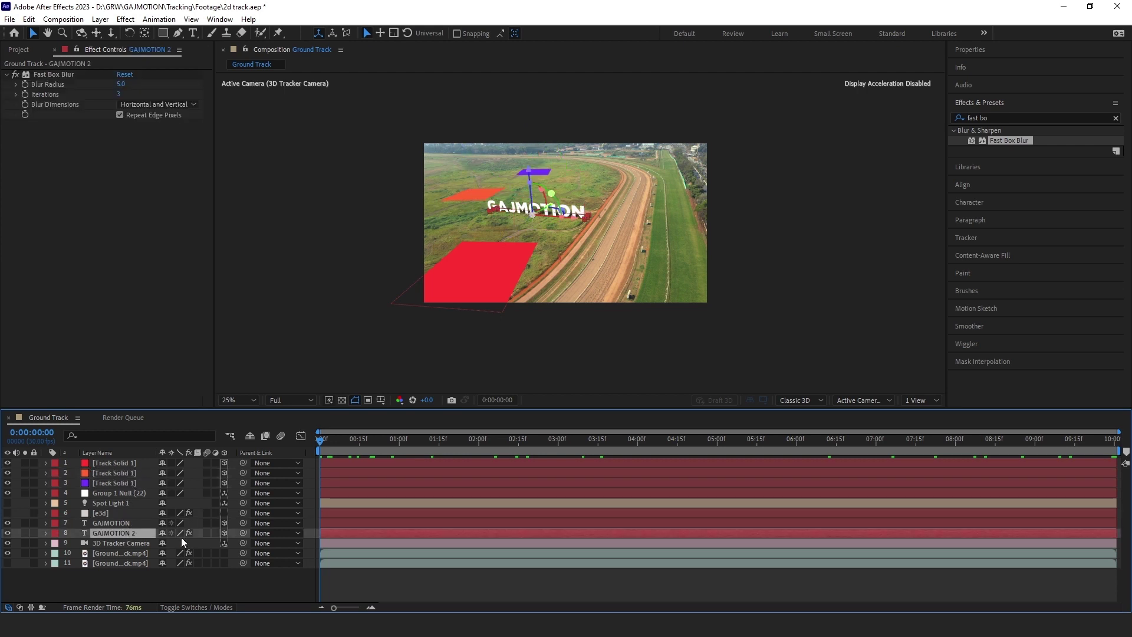
drag(242, 534, 121, 521)
click(121, 521)
- Turn GAJMOTION to orientation 354.1°, 282.1°, 0.0° and move it beside the track edge
key(r)
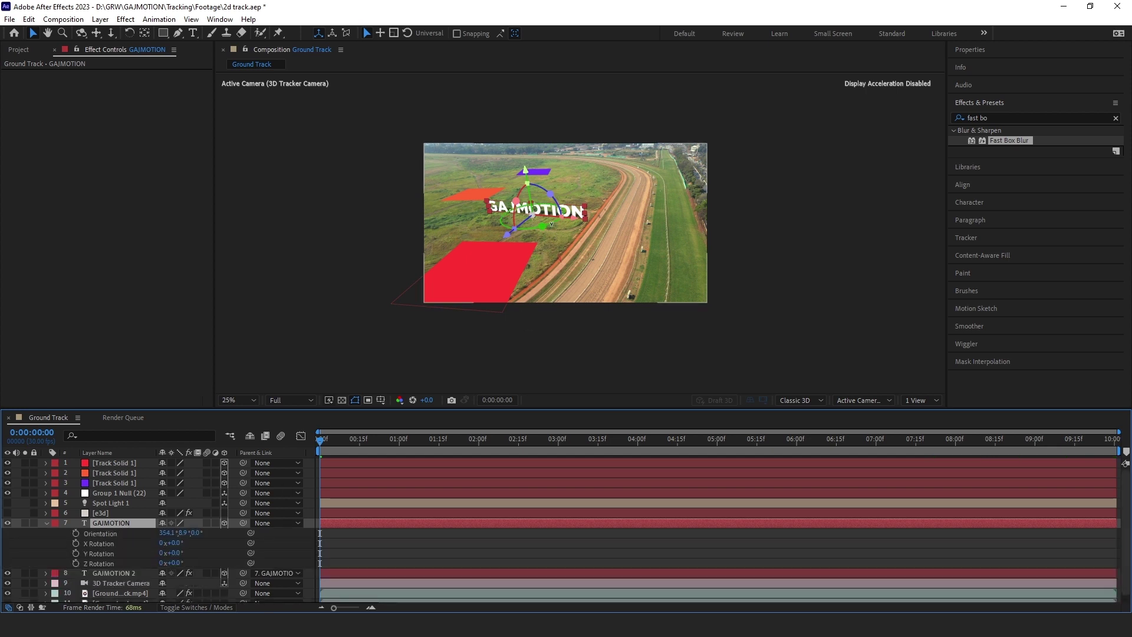
mouse_move(551, 224)
mouse_down()
mouse_move(594, 197)
mouse_move(488, 232)
mouse_move(635, 177)
mouse_up()
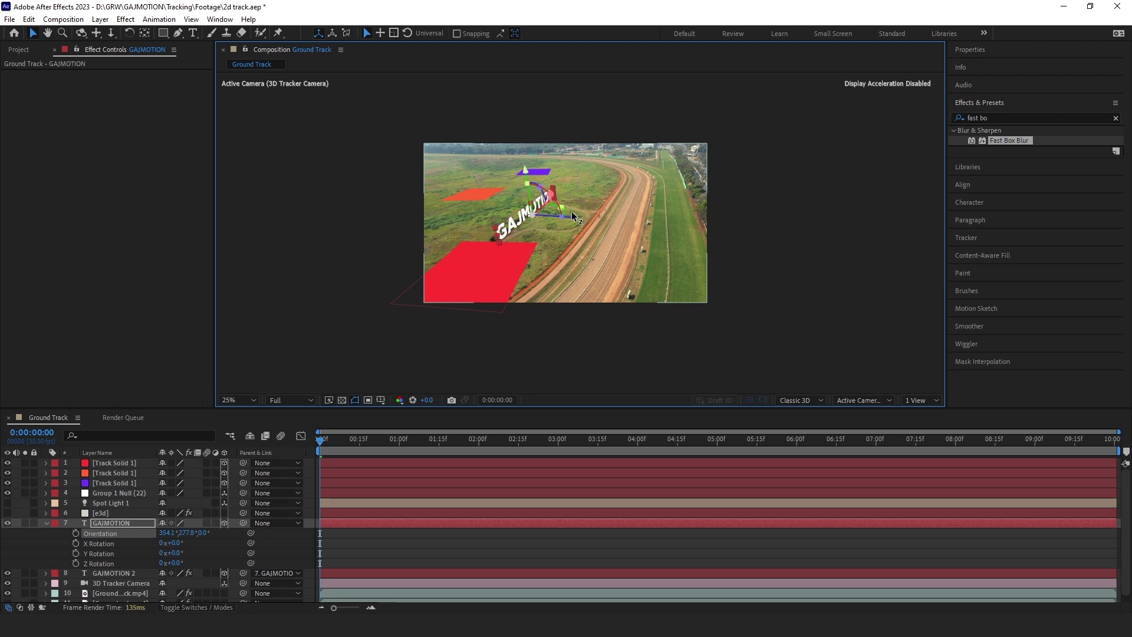
mouse_move(581, 217)
mouse_down()
mouse_move(646, 220)
mouse_move(632, 215)
mouse_up()
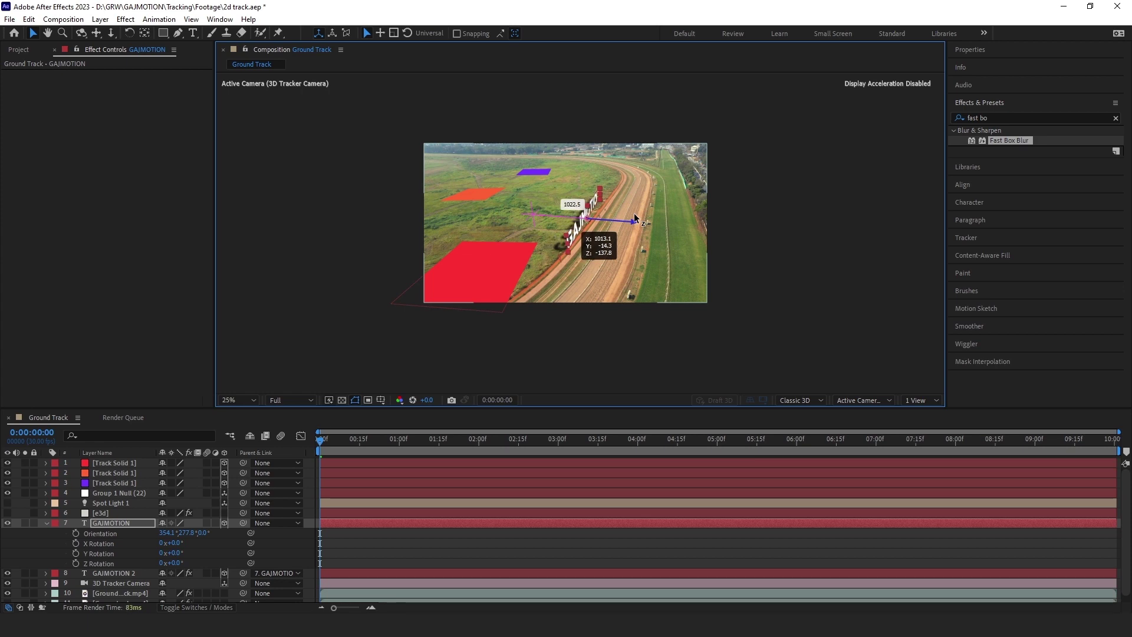
key(slash)
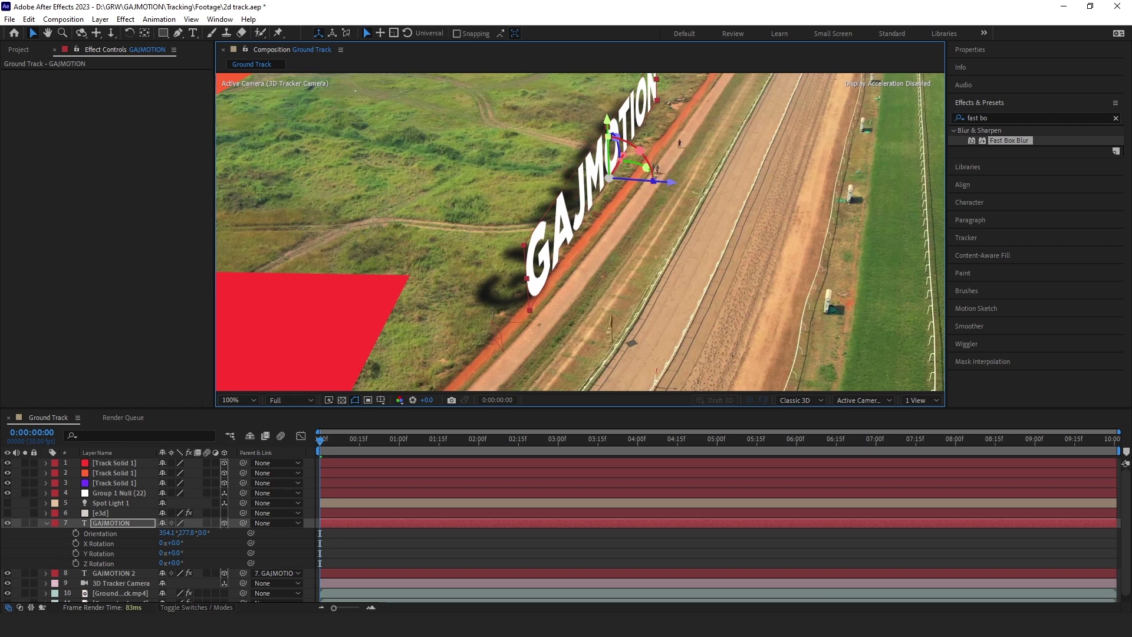
drag(639, 174, 634, 161)
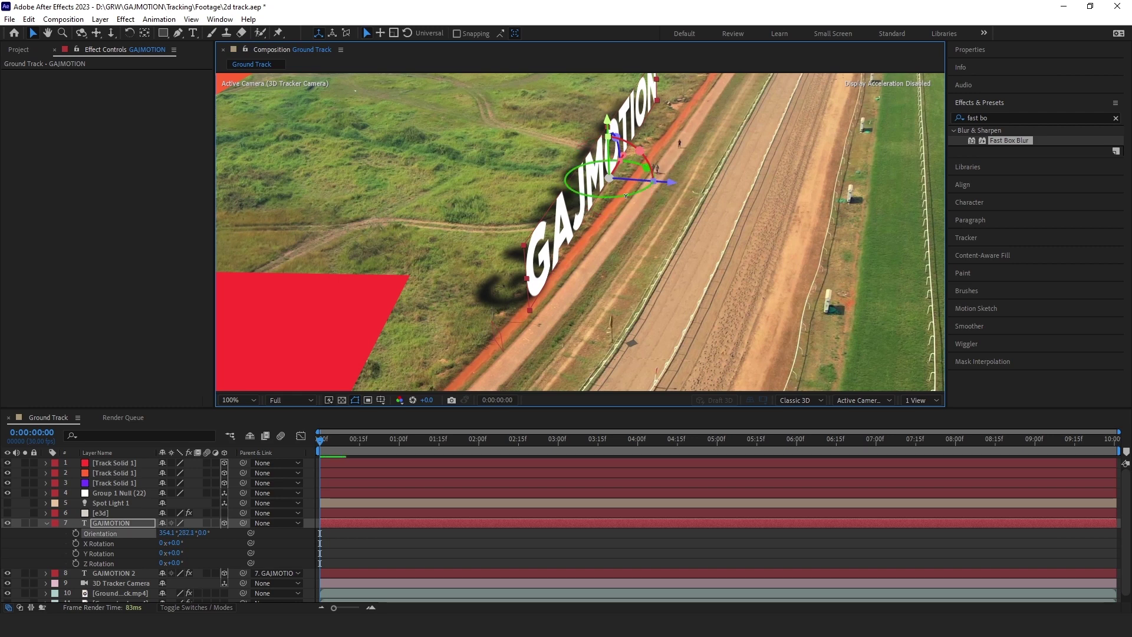
click(652, 177)
scroll(610, 203, down, 2)
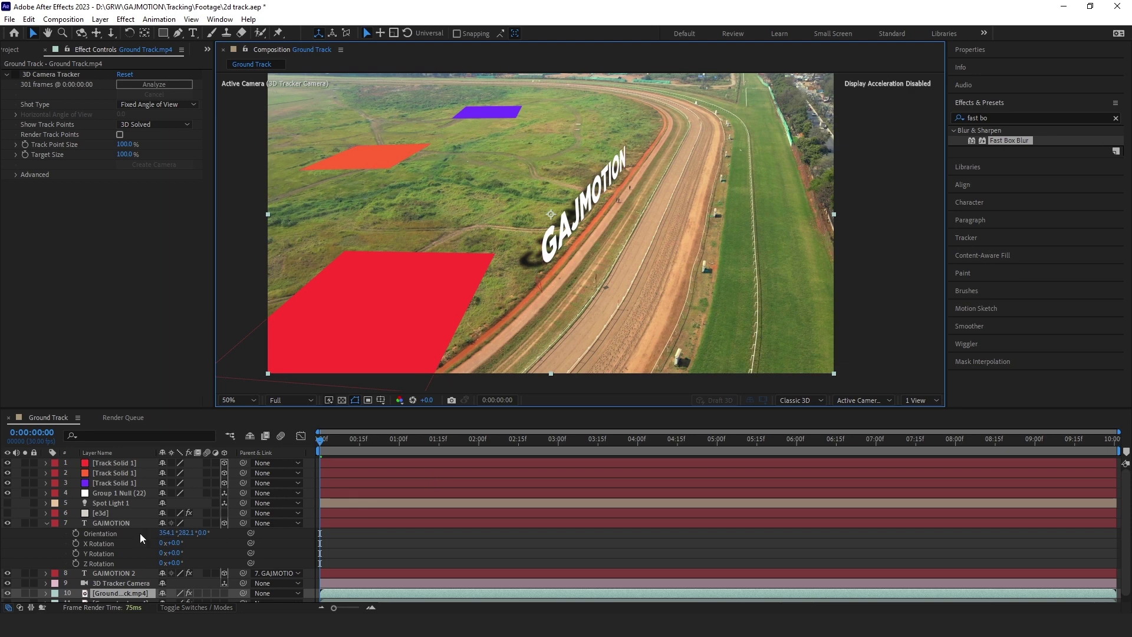
- Rotate the GAJMOTION 2 shadow to lie flat on the ground and set its opacity to 60%
click(108, 572)
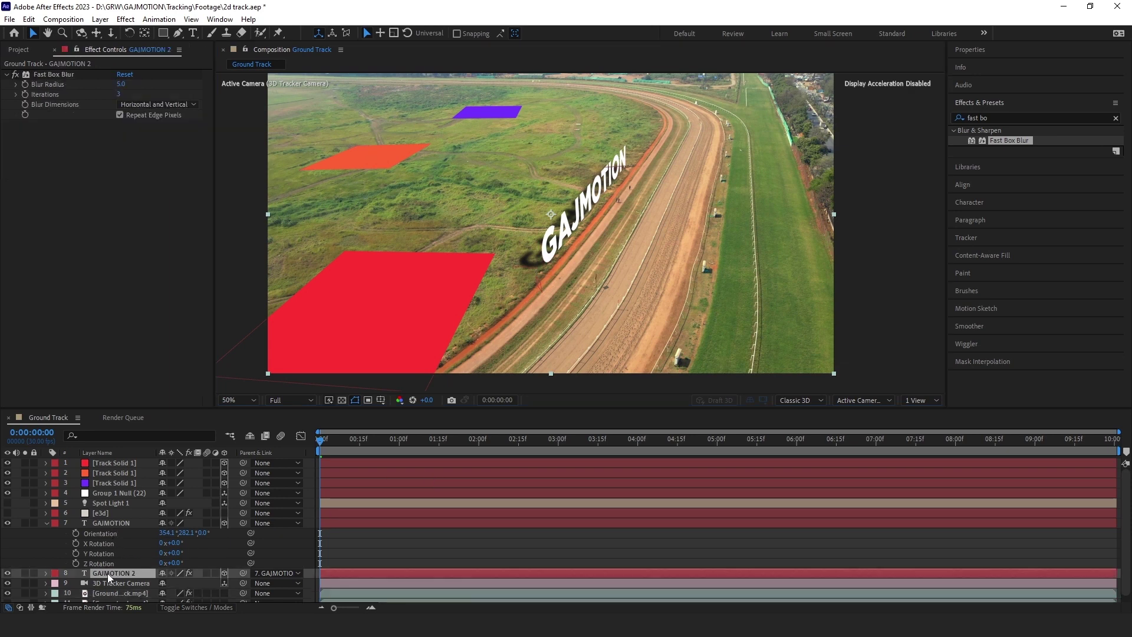
mouse_move(561, 175)
mouse_down()
mouse_move(628, 178)
mouse_move(729, 230)
mouse_move(695, 248)
mouse_up()
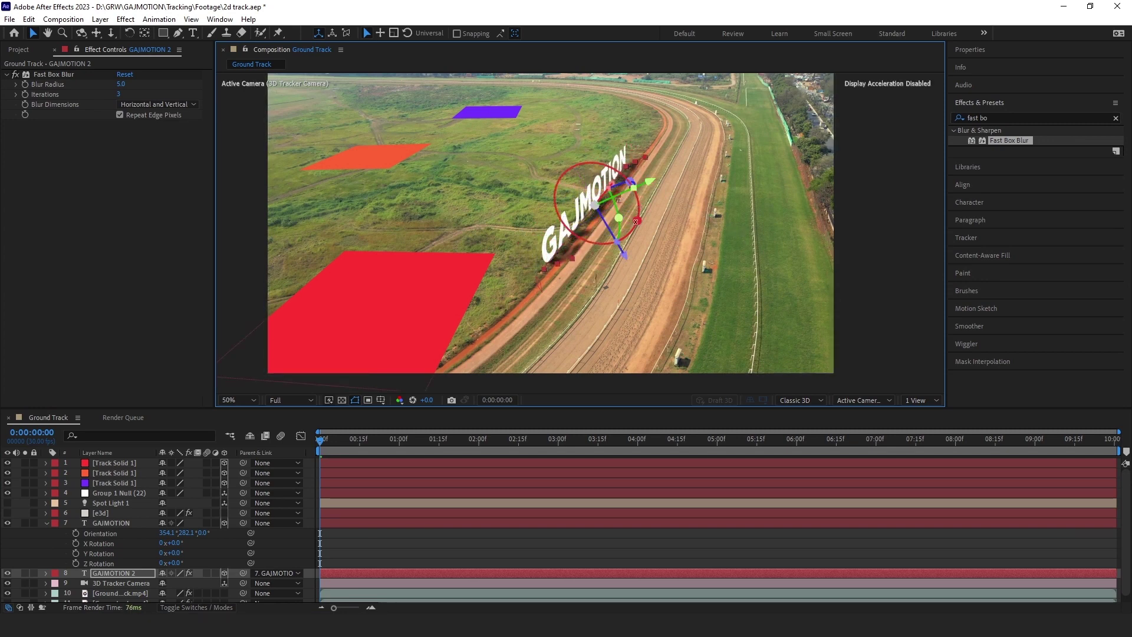
mouse_move(636, 221)
mouse_down()
mouse_move(620, 224)
mouse_move(607, 204)
mouse_move(621, 213)
mouse_up()
key(t)
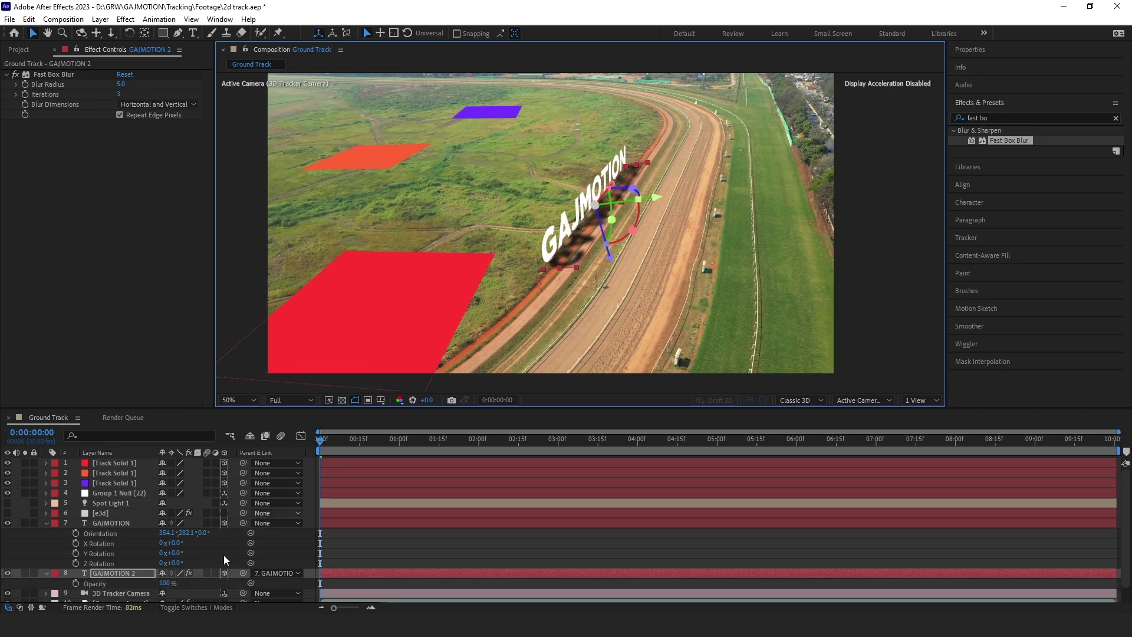
click(167, 583)
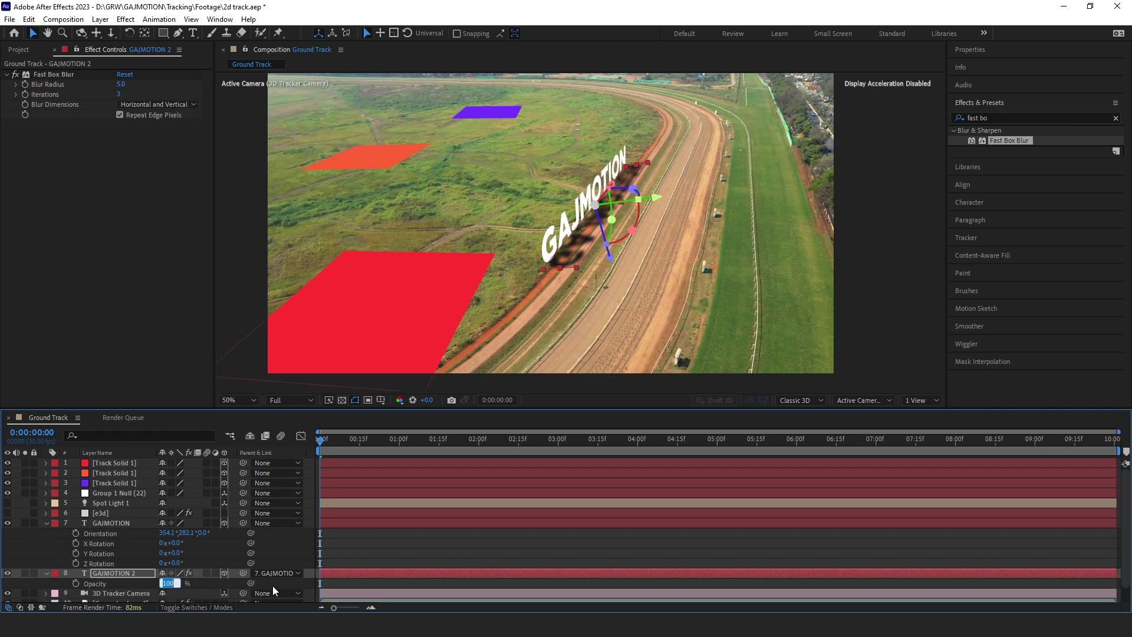
text(60)
key(Return)
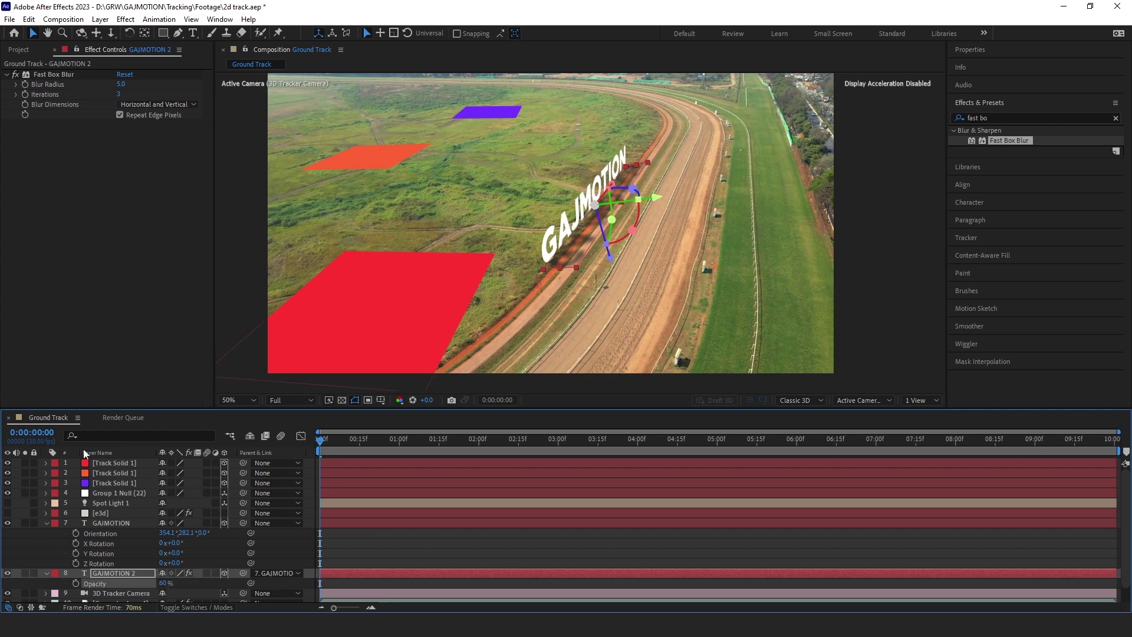
- Lower the shadow's Fast Box Blur radius to 1.0
click(113, 107)
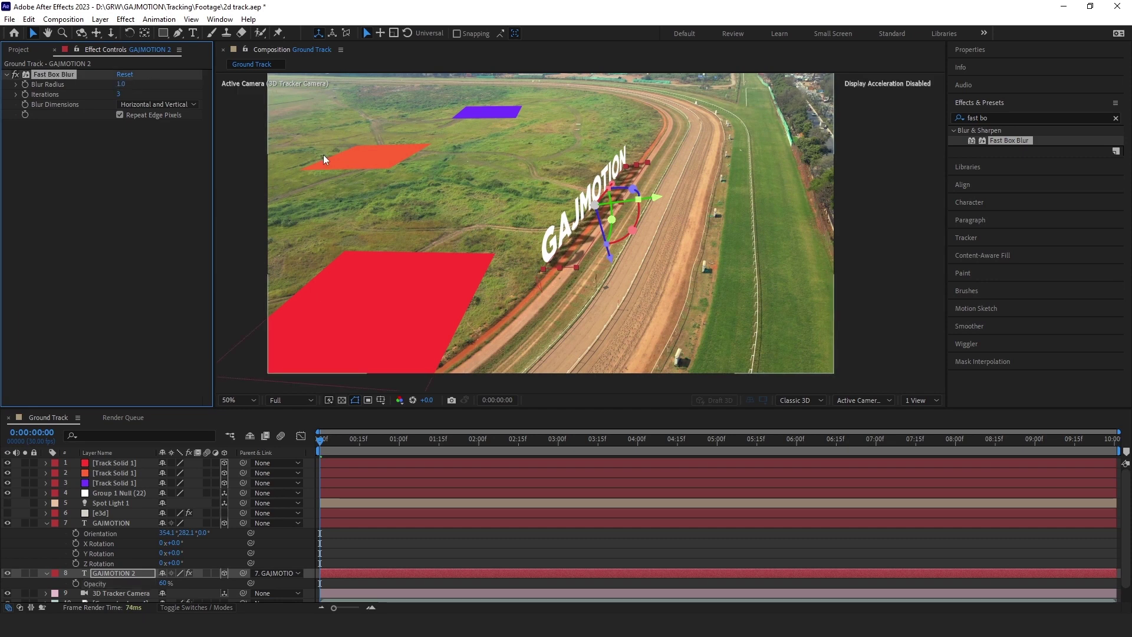
click(121, 93)
key(period)
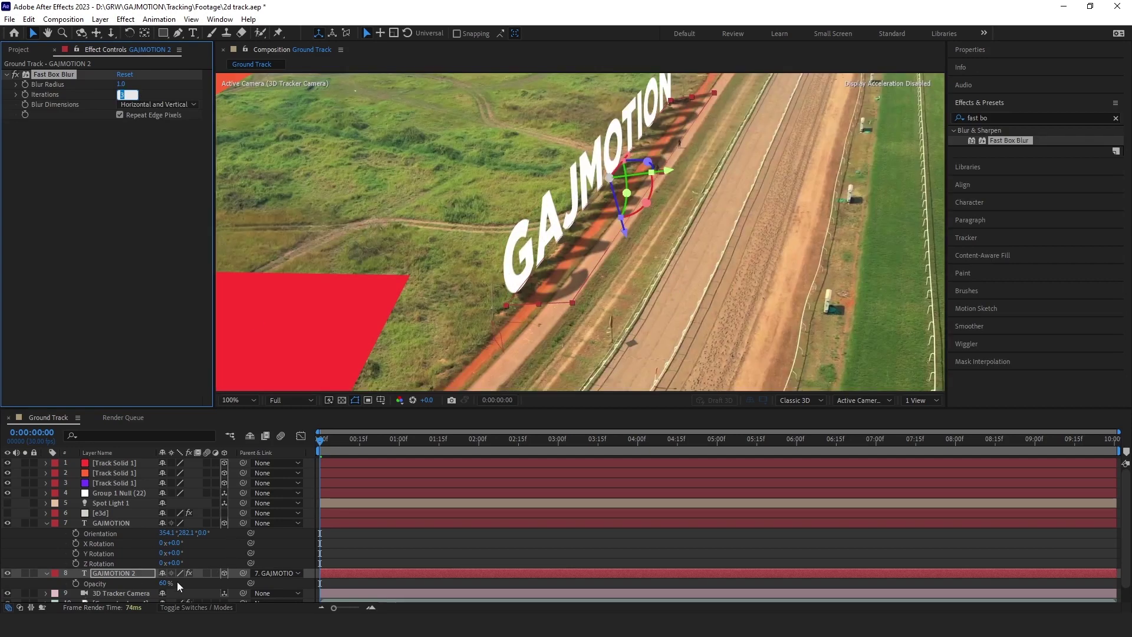
click(45, 573)
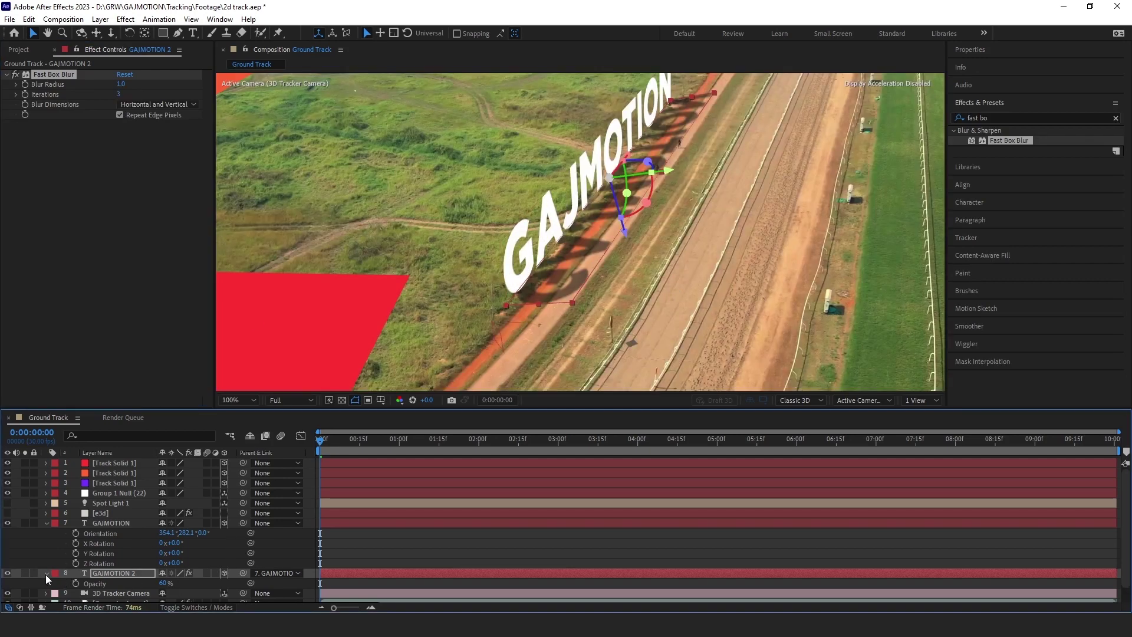
- Set the GAJMOTION 2 shadow layer's blending mode to Multiply
click(31, 607)
click(20, 607)
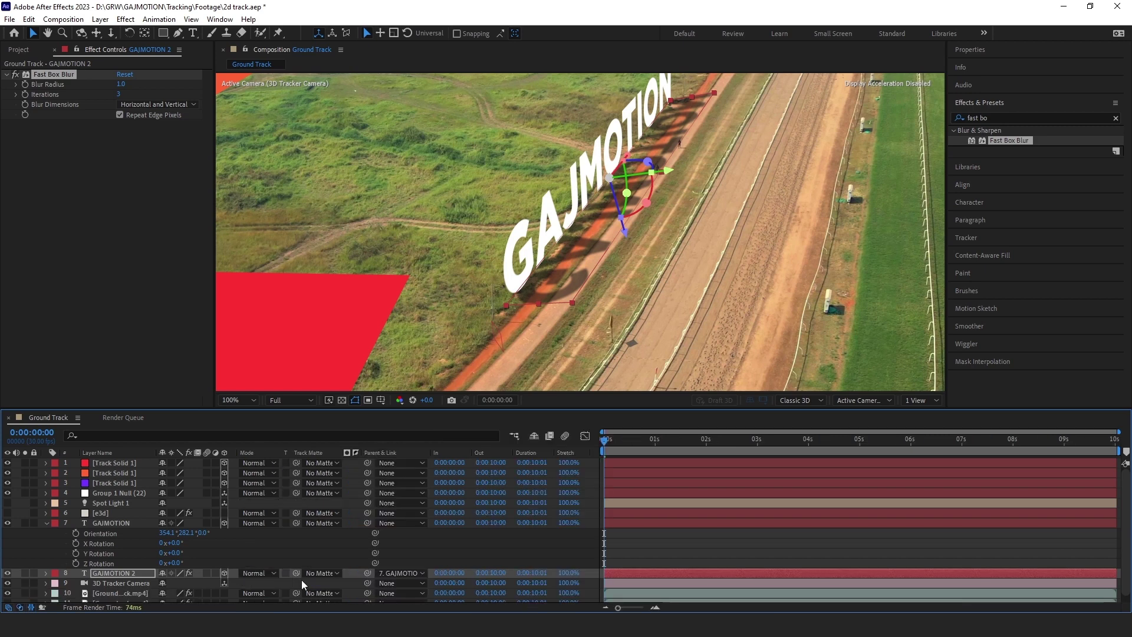
click(258, 574)
click(281, 106)
- Set the shadow's Fast Box Blur iterations to 5, keeping radius 1.0, and zoom back to 50%
click(122, 84)
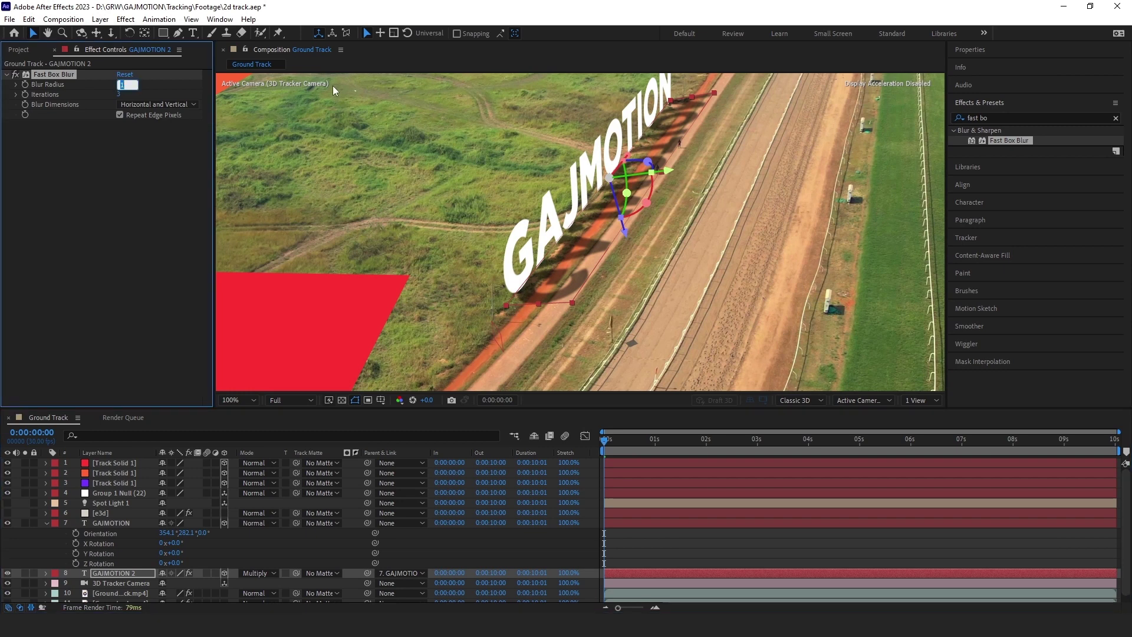
click(115, 94)
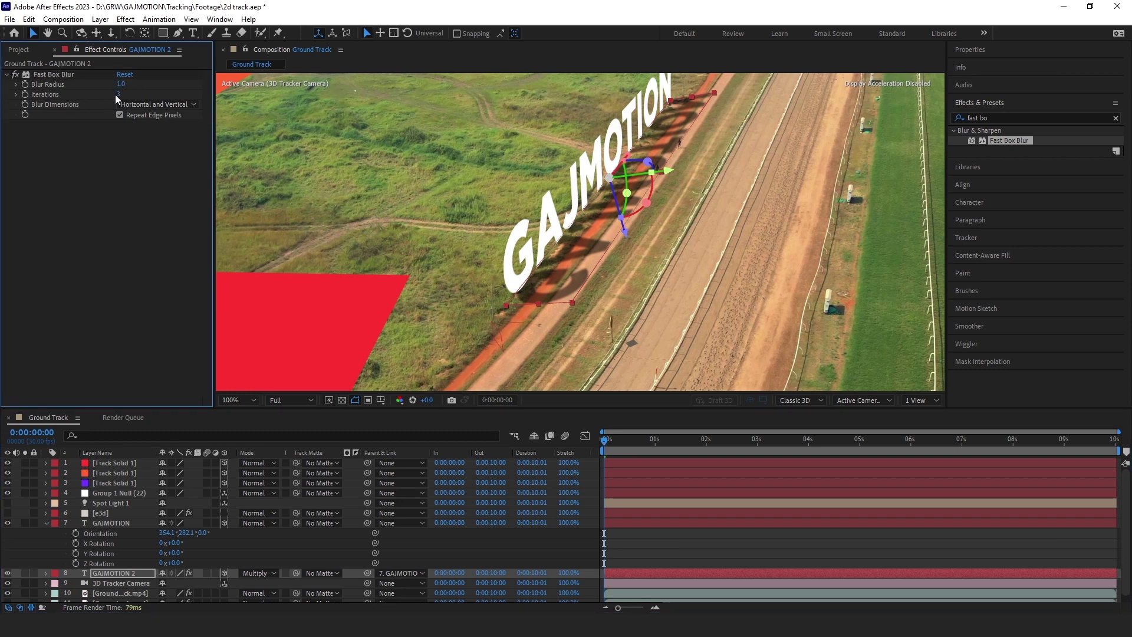
click(116, 94)
text(5)
key(Return)
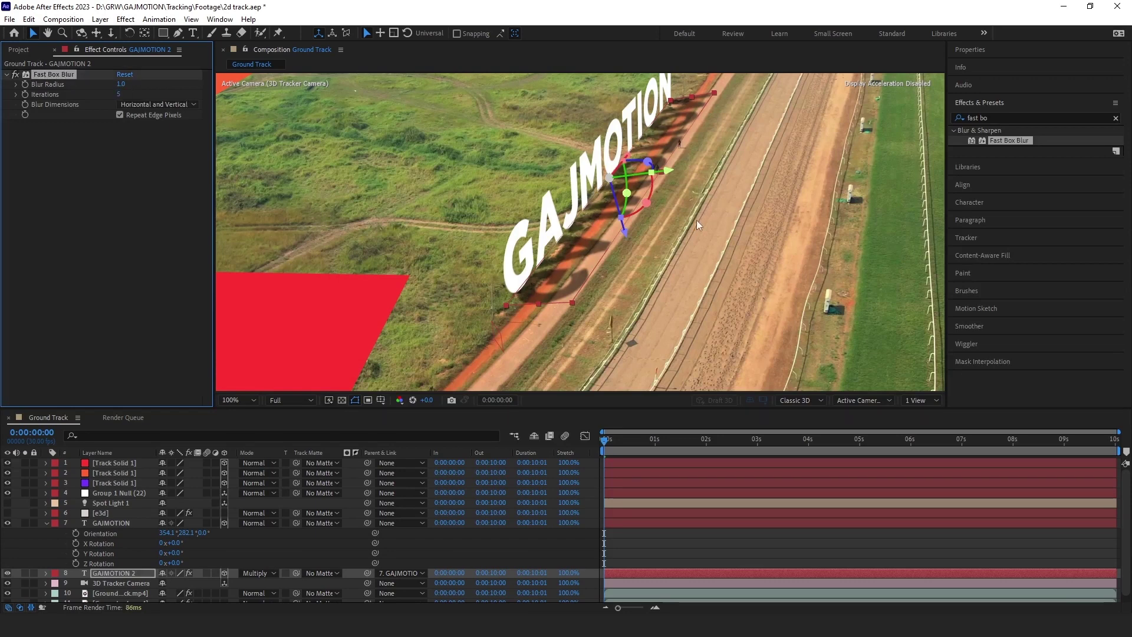
key(comma)
key(comma)
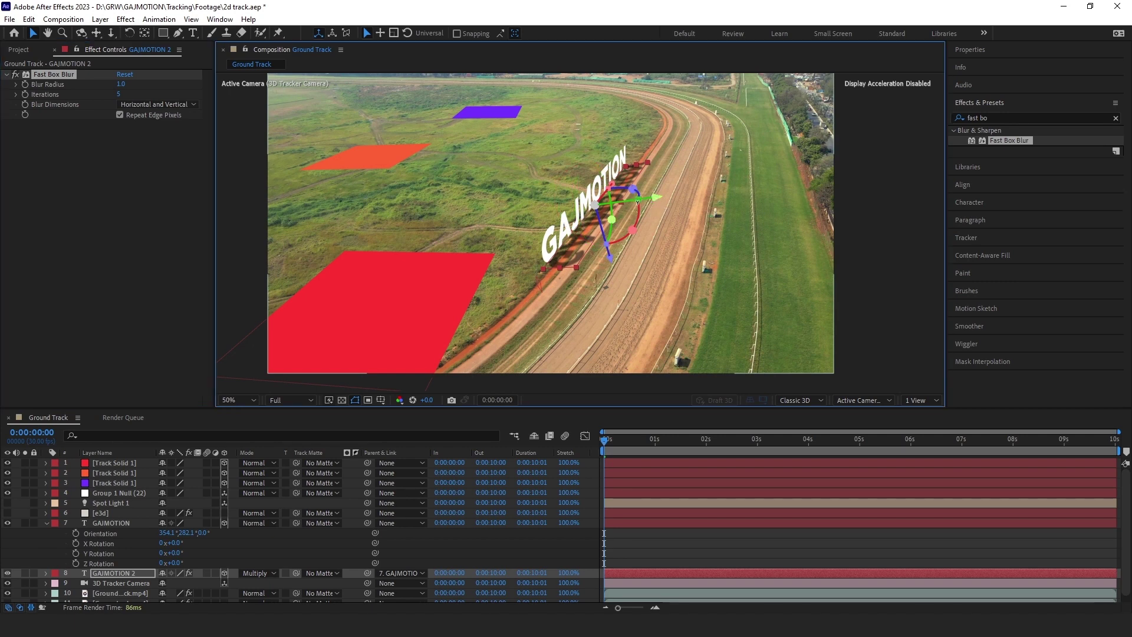
- Scale the GAJMOTION 2 shadow down to about 58% of its height, then deselect it
drag(639, 200, 621, 202)
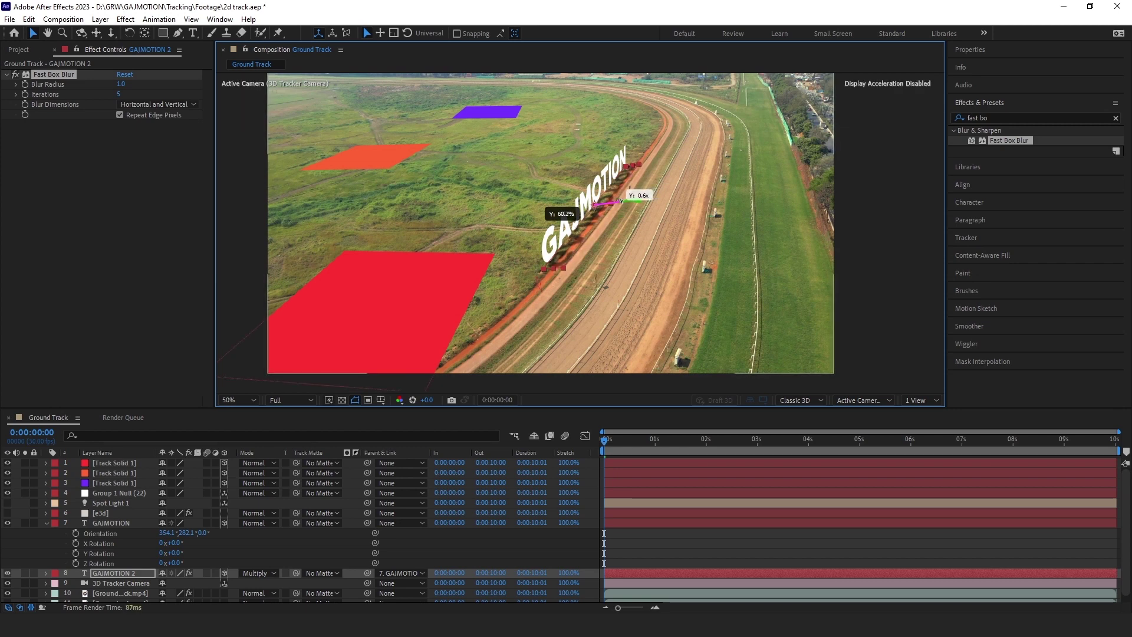
drag(621, 202, 619, 202)
drag(618, 198, 619, 199)
click(629, 536)
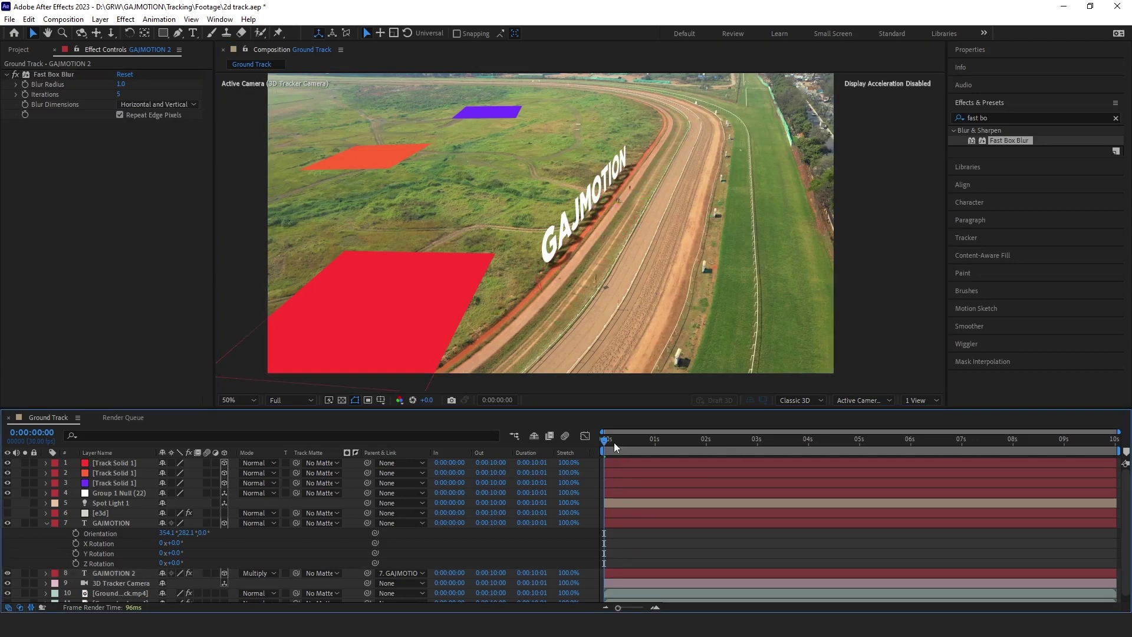
- Scrub through the shot to check the text and its shadow stay locked beside the racetrack
drag(613, 446, 688, 444)
click(31, 608)
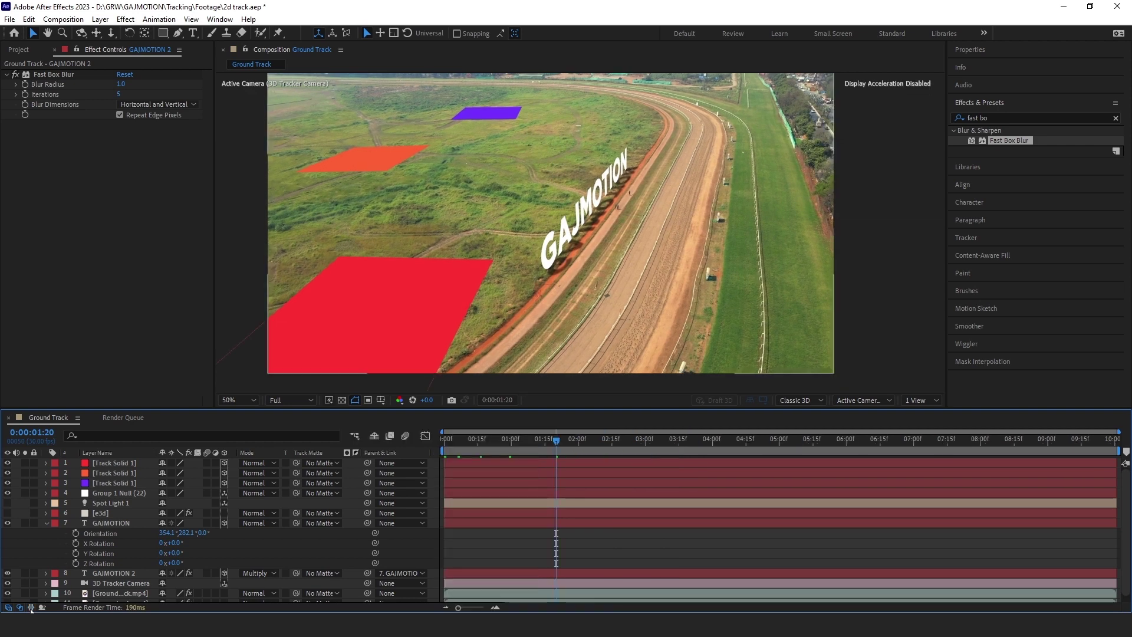
scroll(653, 291, down, 2)
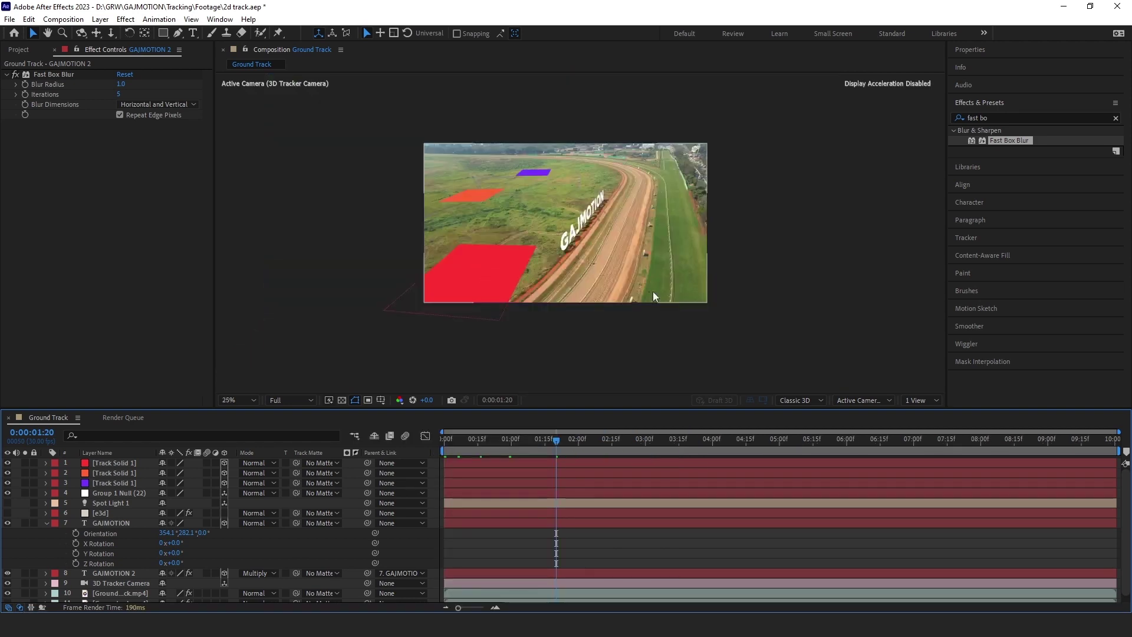
mouse_move(555, 446)
mouse_down()
mouse_move(1114, 454)
mouse_move(396, 427)
mouse_up()
key(space)
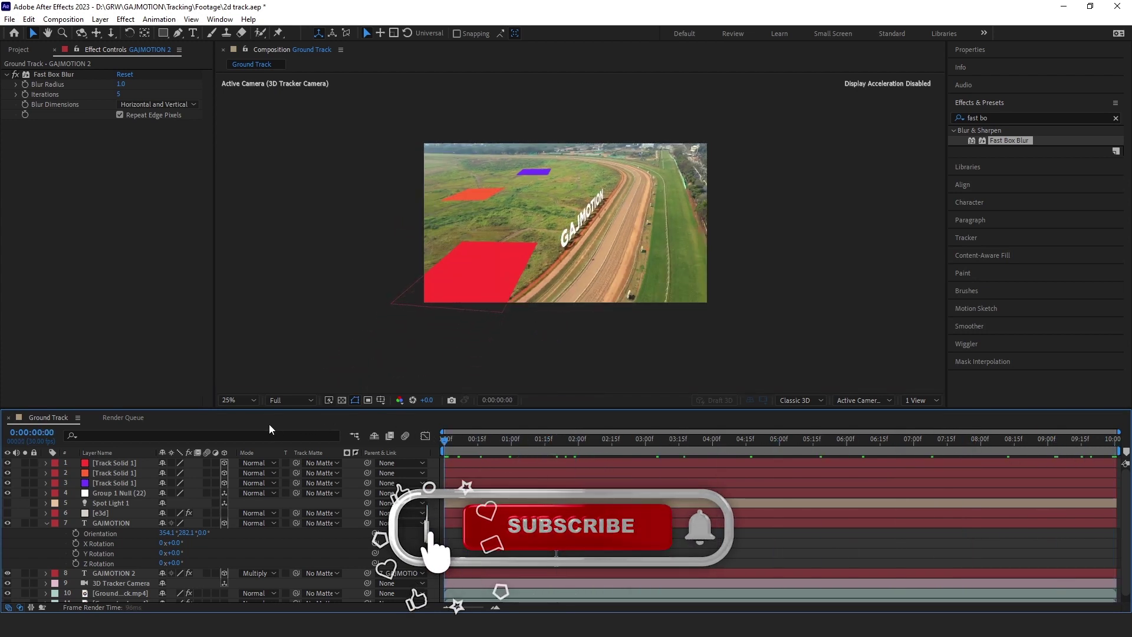